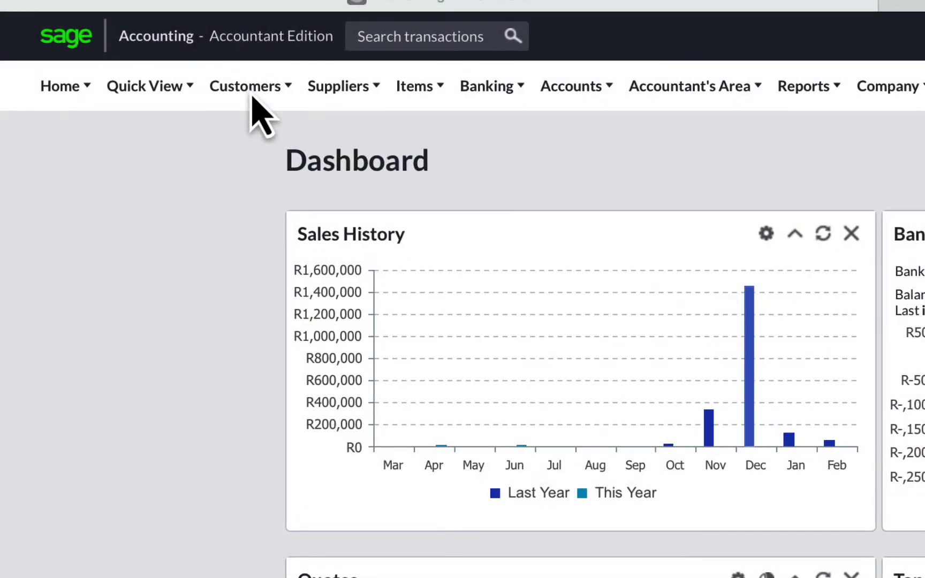
# Open the Customer Balances - Days Outstanding report from the Customers reports menu
pyautogui.click(253, 96)
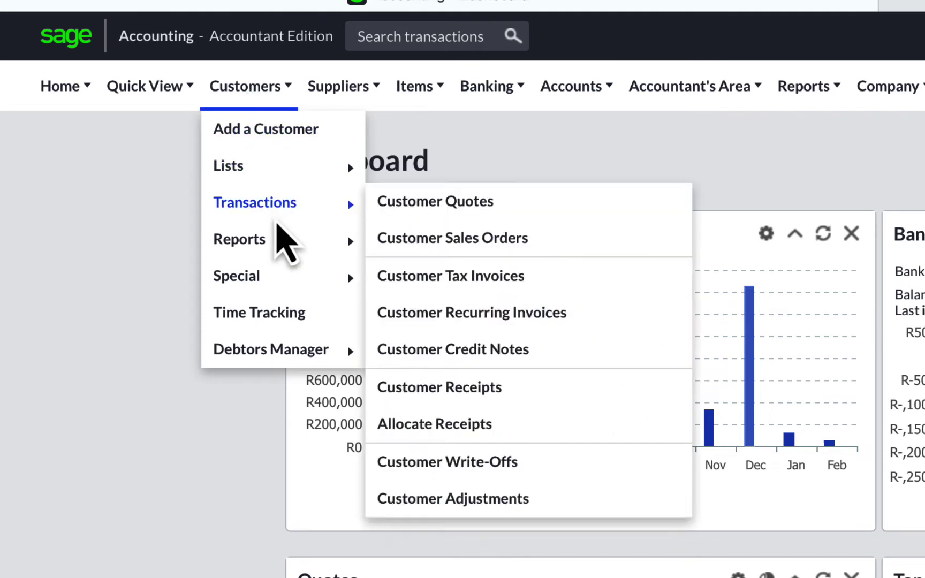
pyautogui.moveTo(283, 247)
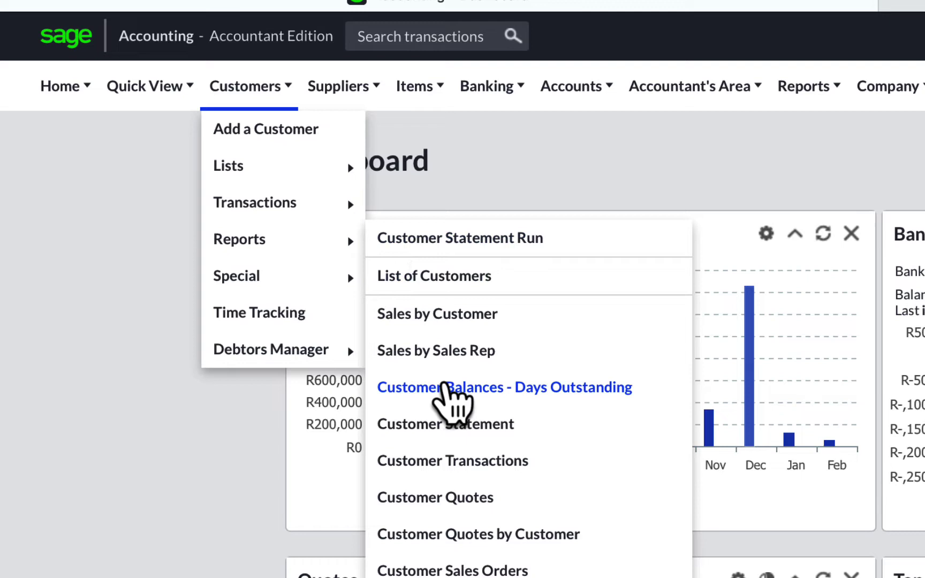
pyautogui.click(445, 389)
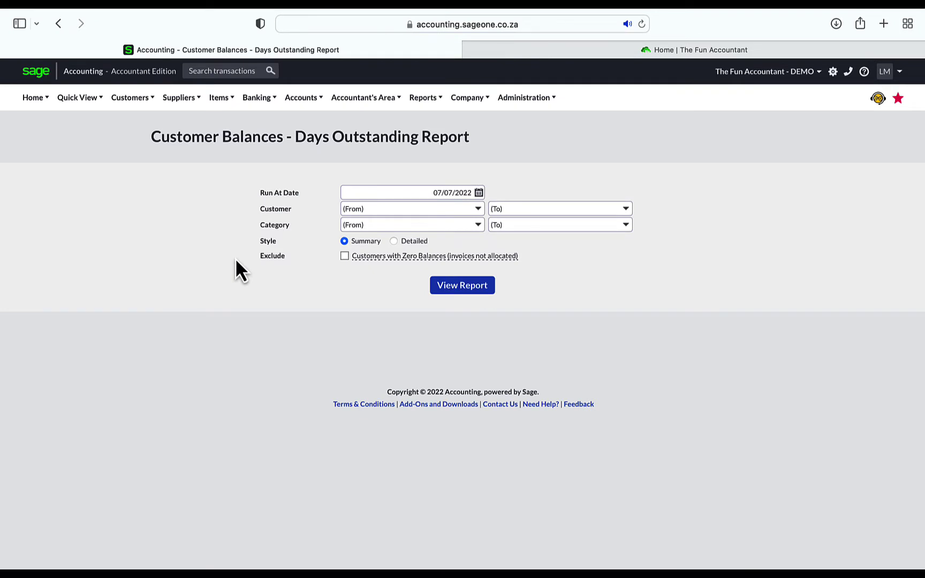
# Set the run-at date to 30/06/2022, exclude zero-balance customers, and view the report
pyautogui.click(482, 197)
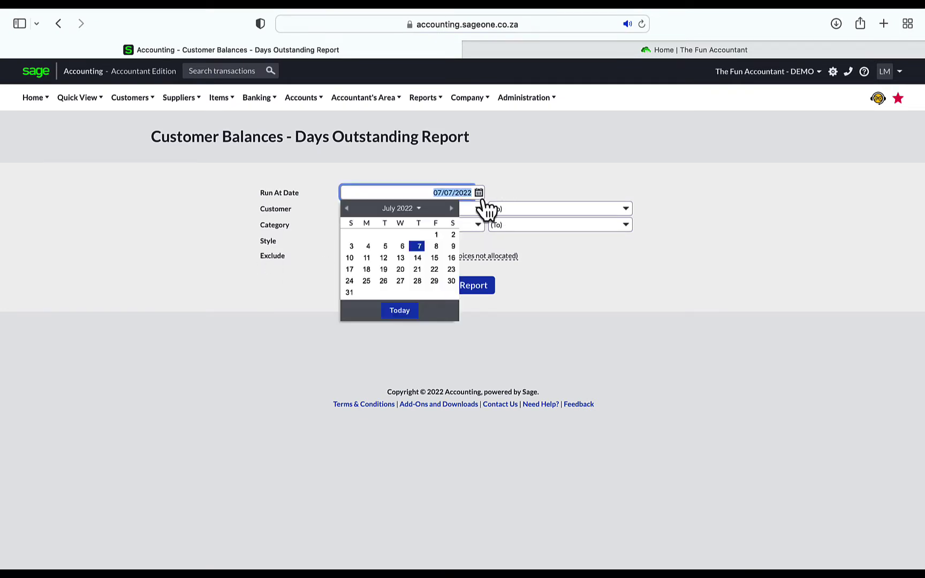
pyautogui.click(347, 209)
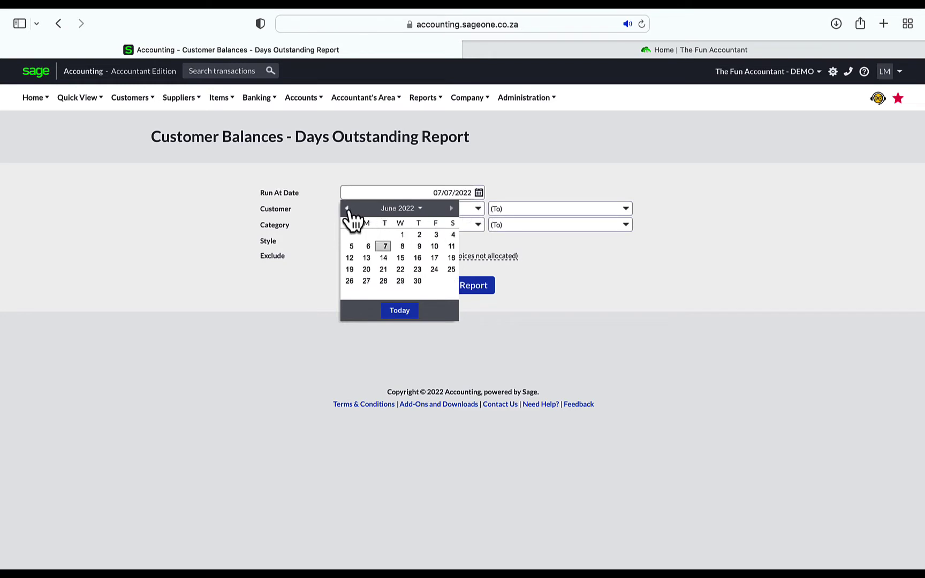
pyautogui.click(418, 281)
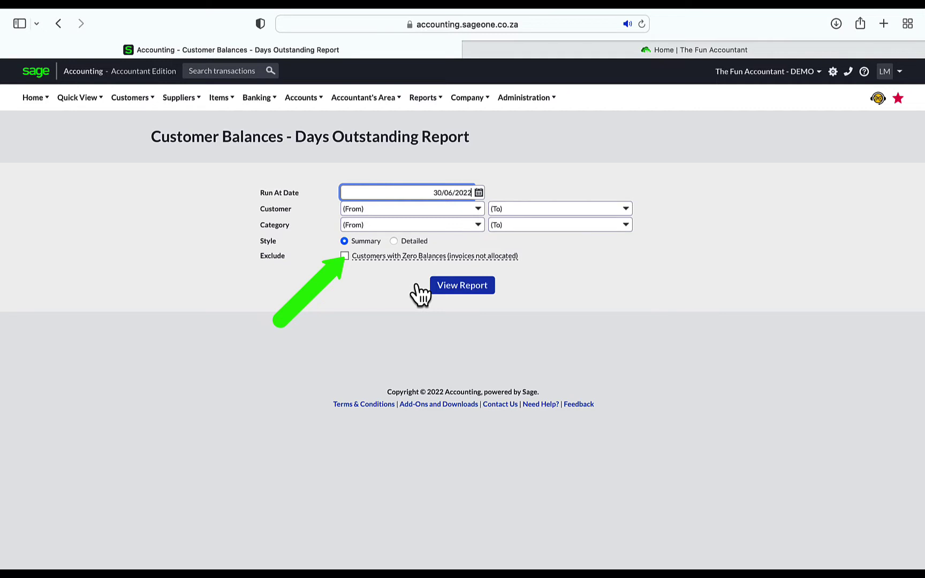
pyautogui.click(344, 257)
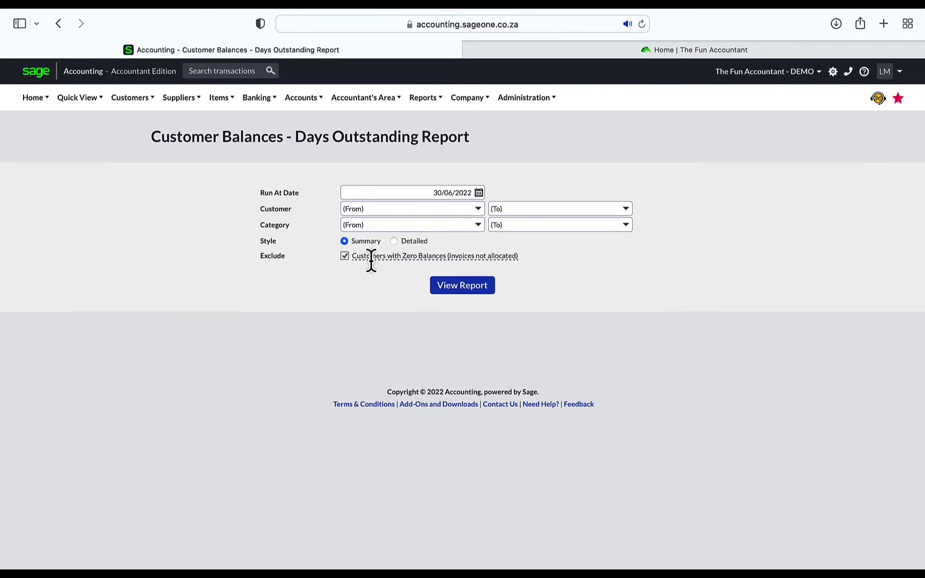
pyautogui.click(453, 287)
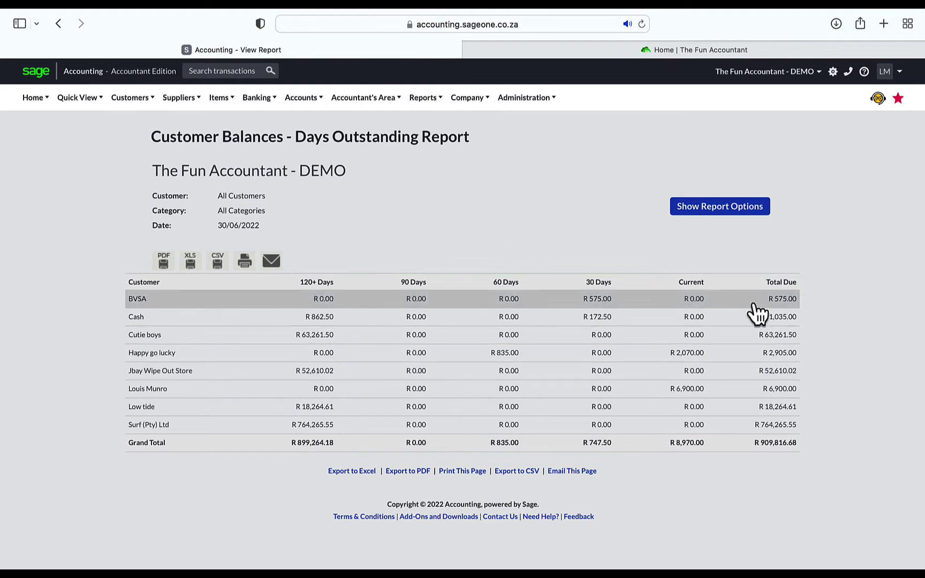
pyautogui.click(782, 301)
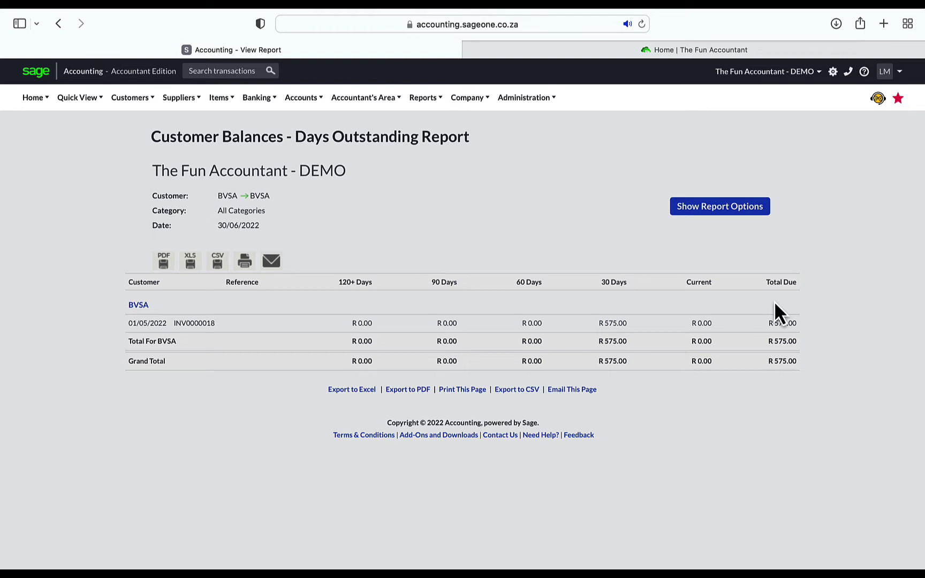
pyautogui.click(620, 324)
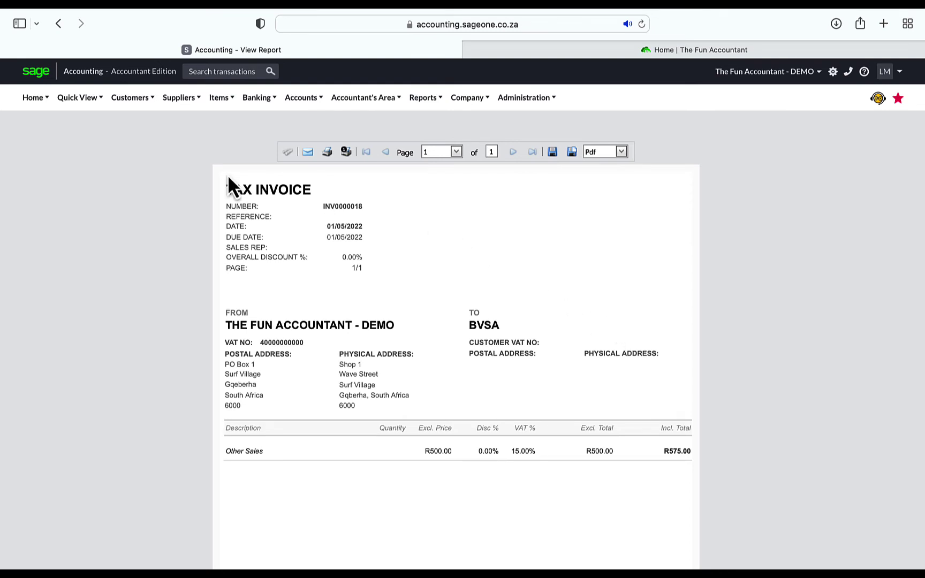
pyautogui.click(58, 23)
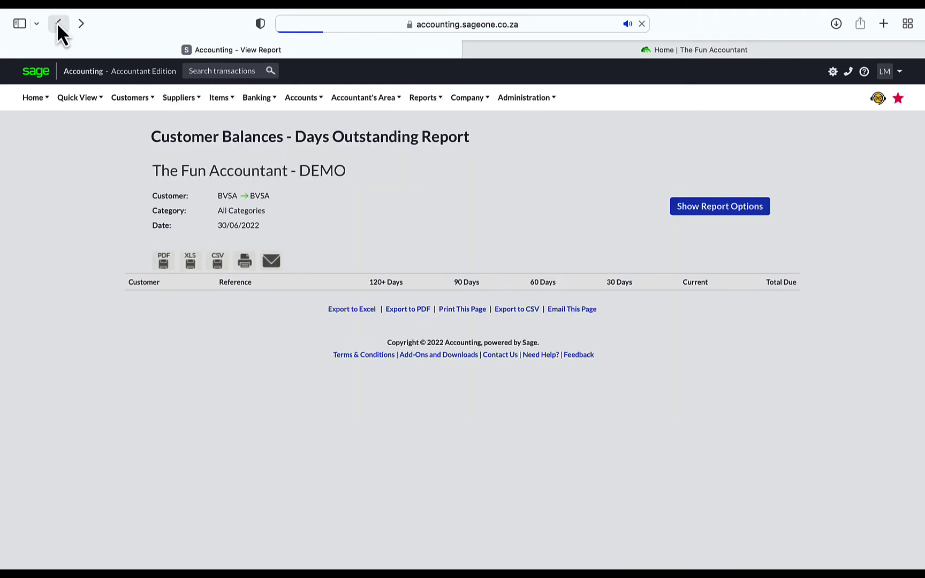
pyautogui.click(58, 23)
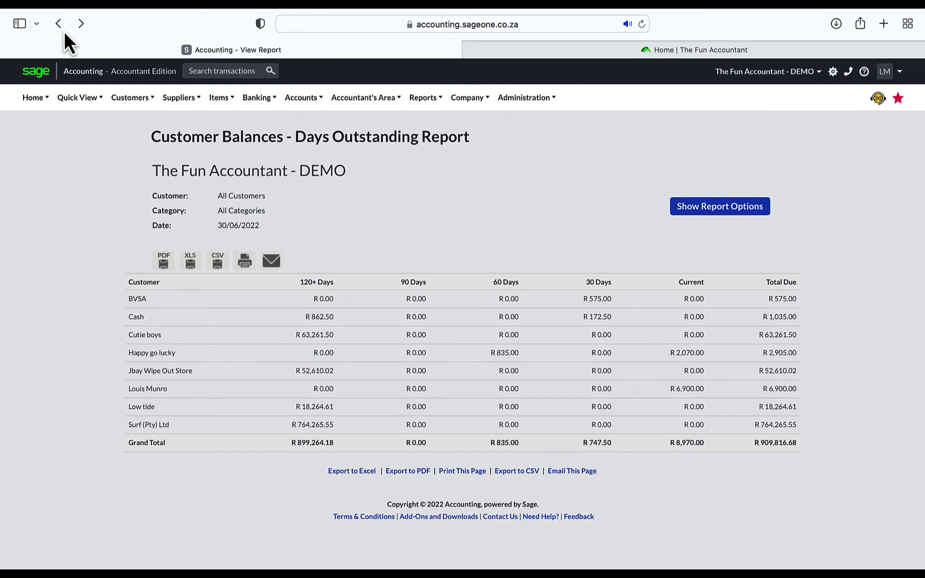
# Open the Customer Transactions report options from the Customers reports menu
pyautogui.click(131, 97)
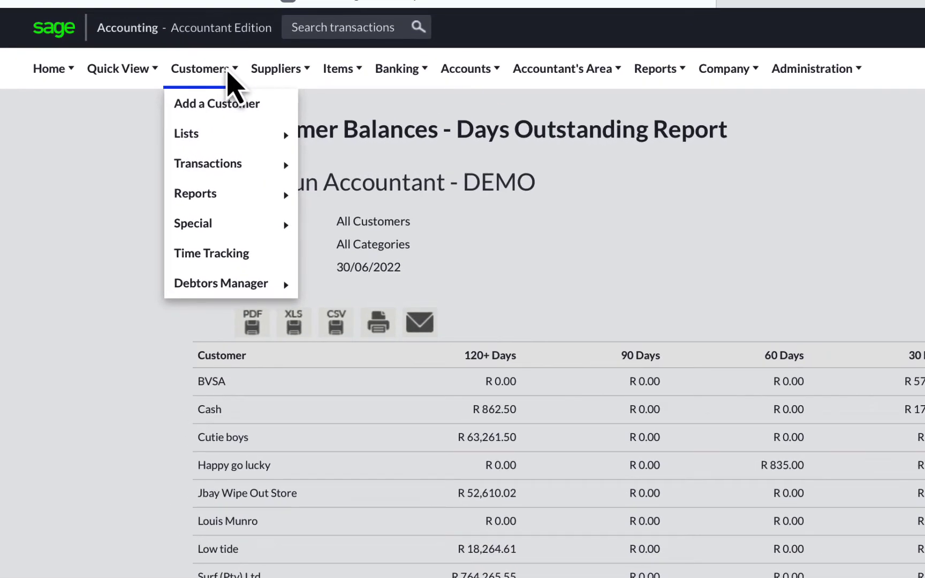
pyautogui.moveTo(226, 166)
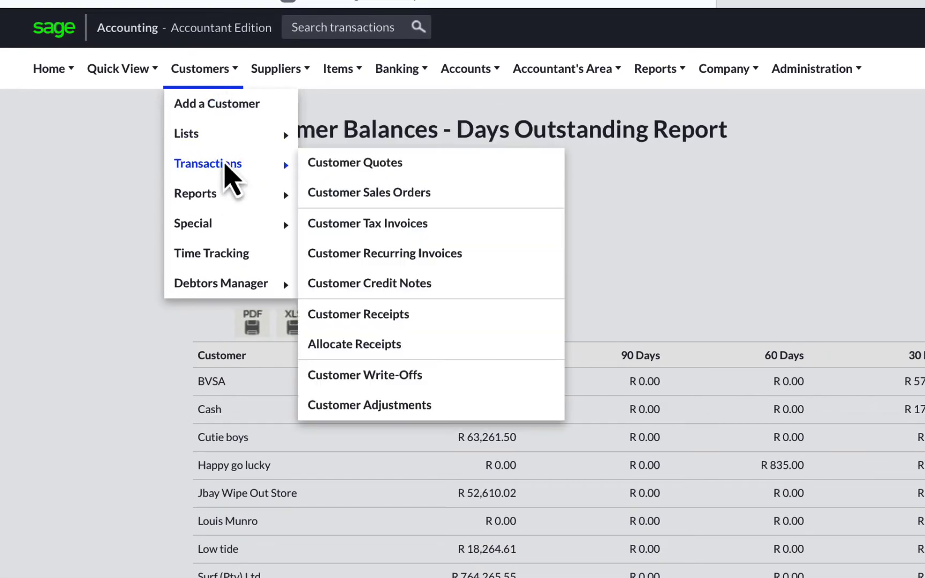
pyautogui.moveTo(231, 199)
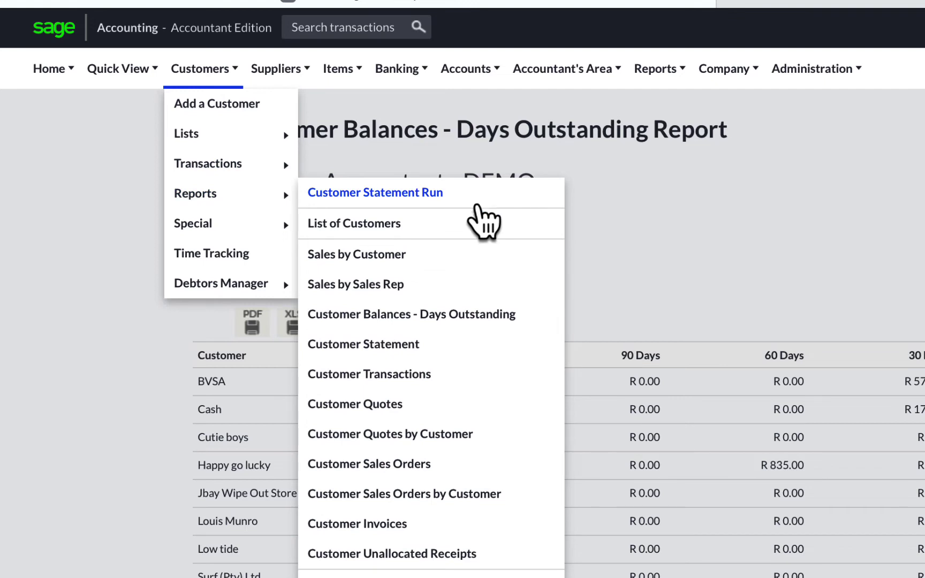
pyautogui.click(411, 377)
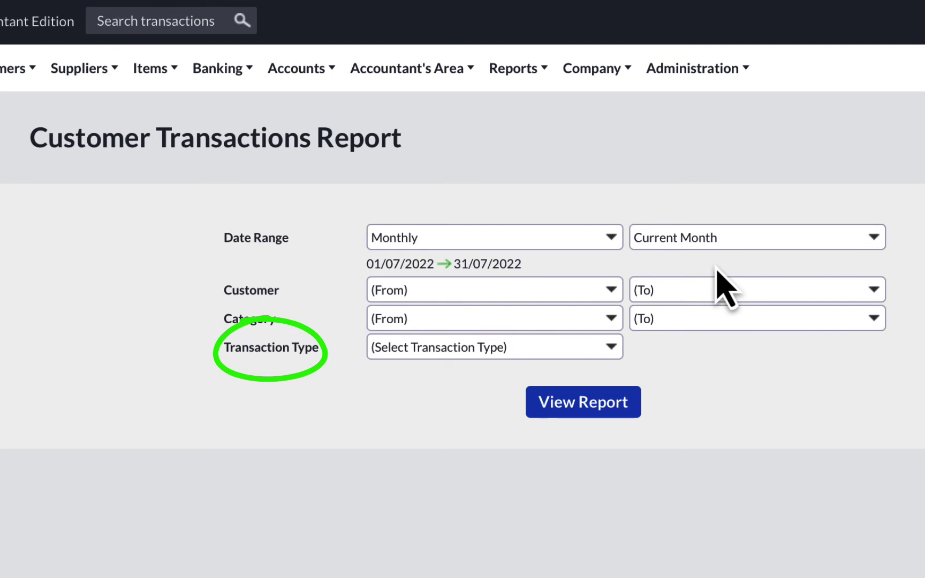
# Set custom dates 01/03/2021 to 30/06/2022 and choose customer Surf (Pty) Ltd
pyautogui.click(610, 249)
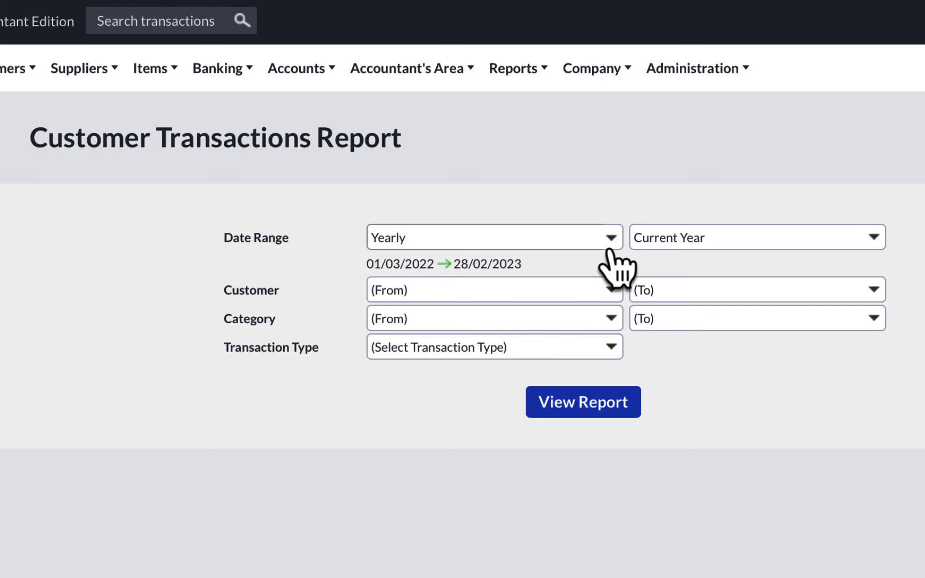
pyautogui.click(610, 246)
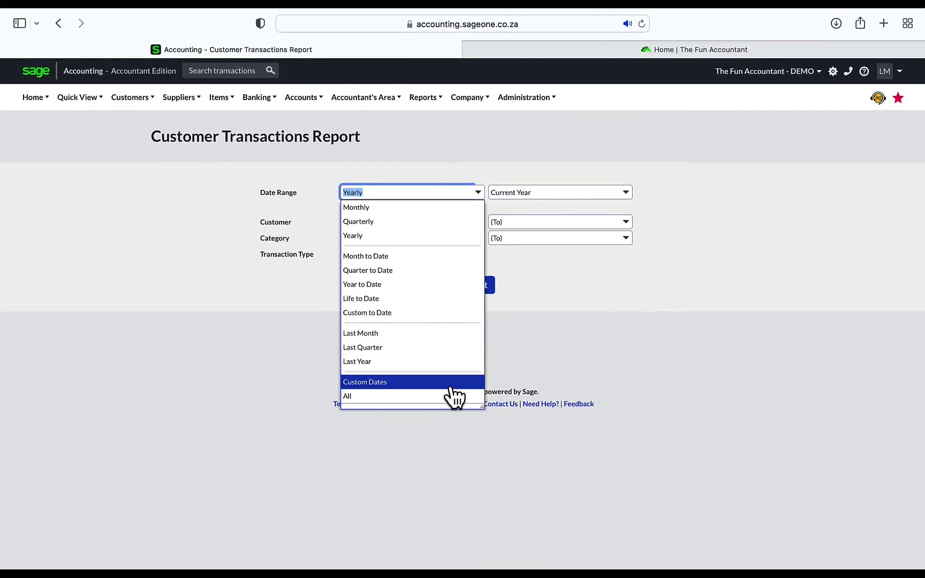
pyautogui.click(454, 383)
pyautogui.click(528, 194)
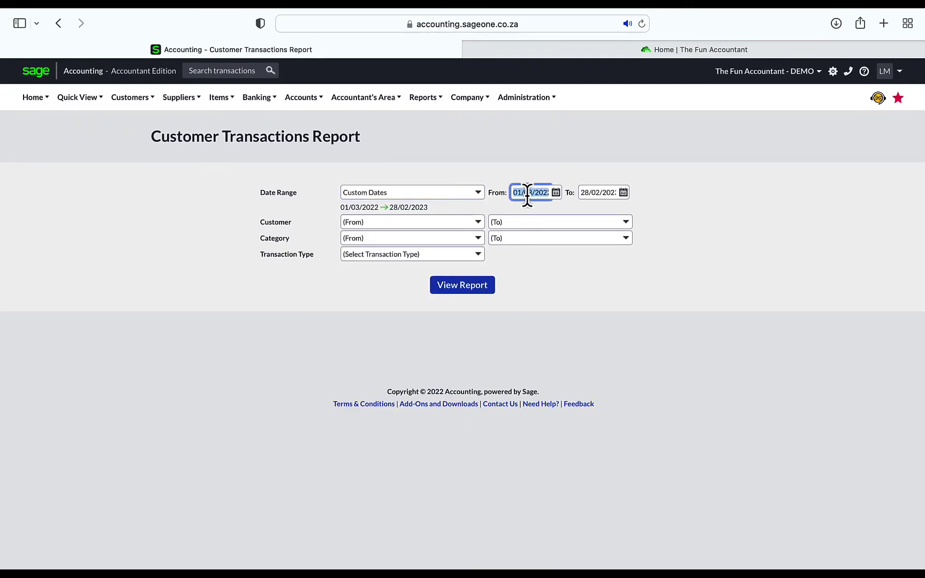
pyautogui.write('01/03/2021')
pyautogui.press('Tab')
pyautogui.doubleClick(587, 210)
pyautogui.doubleClick(586, 210)
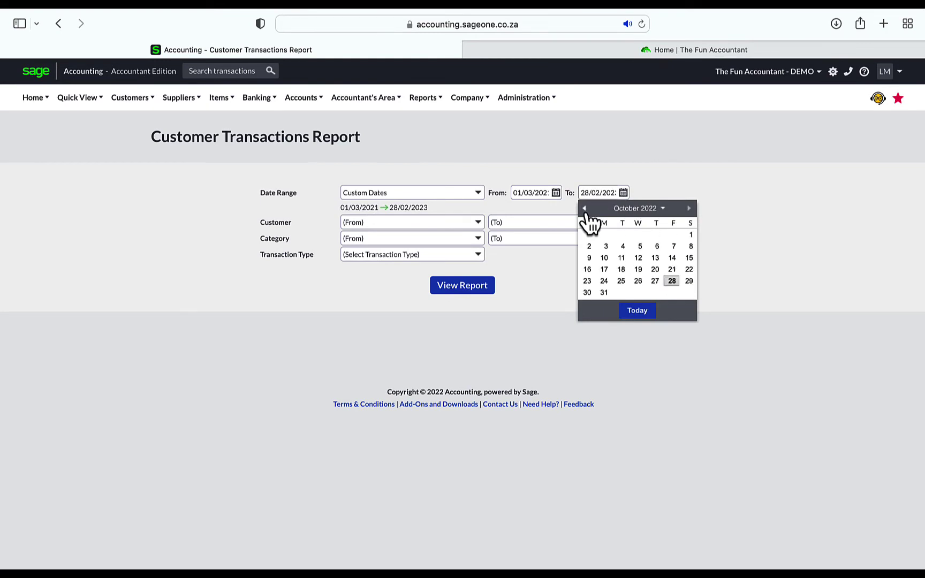
pyautogui.doubleClick(587, 210)
pyautogui.doubleClick(586, 210)
pyautogui.click(655, 280)
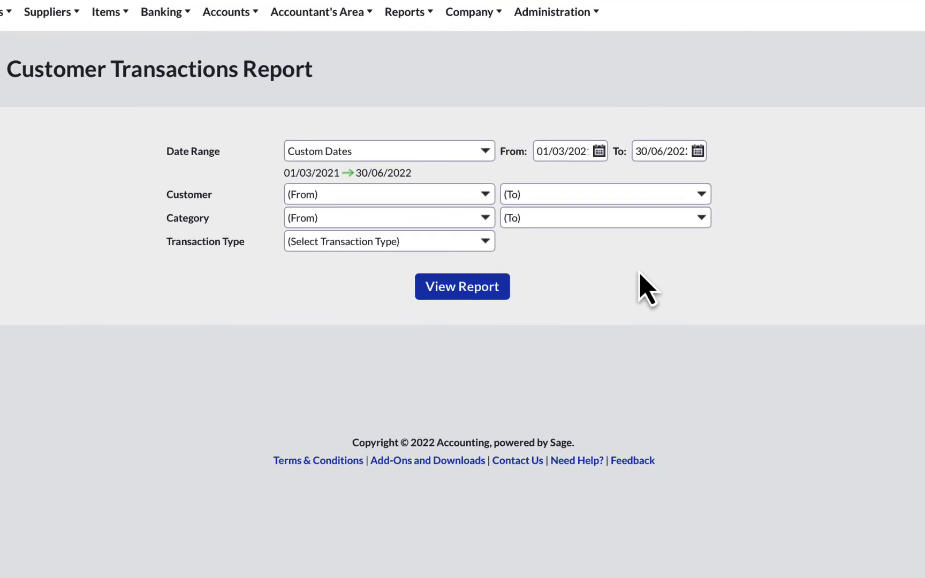
pyautogui.click(485, 195)
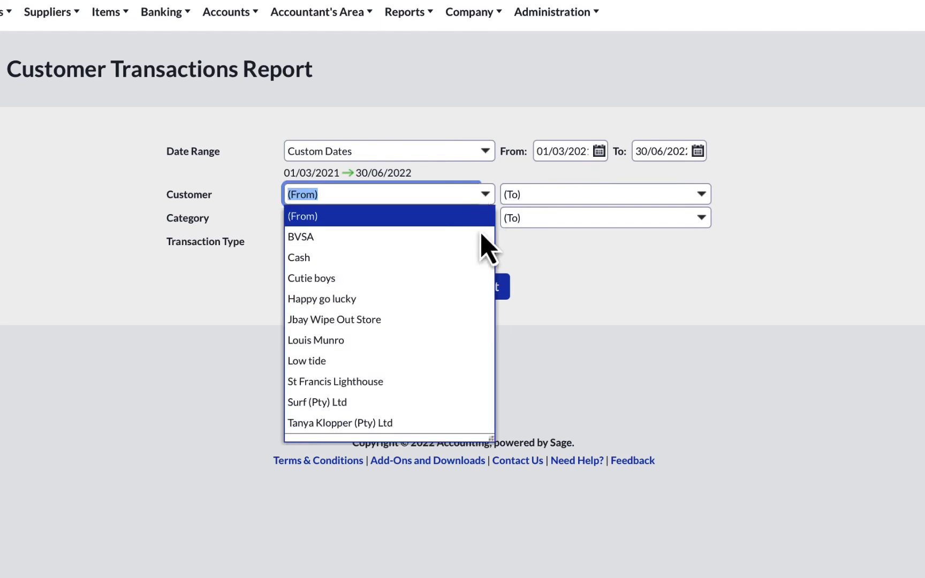
pyautogui.click(404, 406)
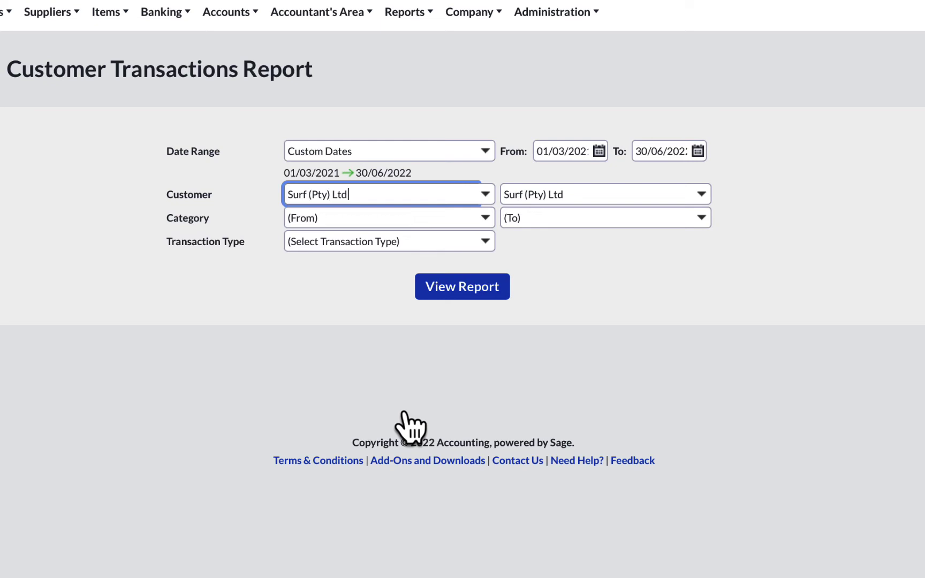
# Generate the Customer Transactions Report for Surf (Pty) Ltd
pyautogui.click(402, 413)
pyautogui.click(490, 289)
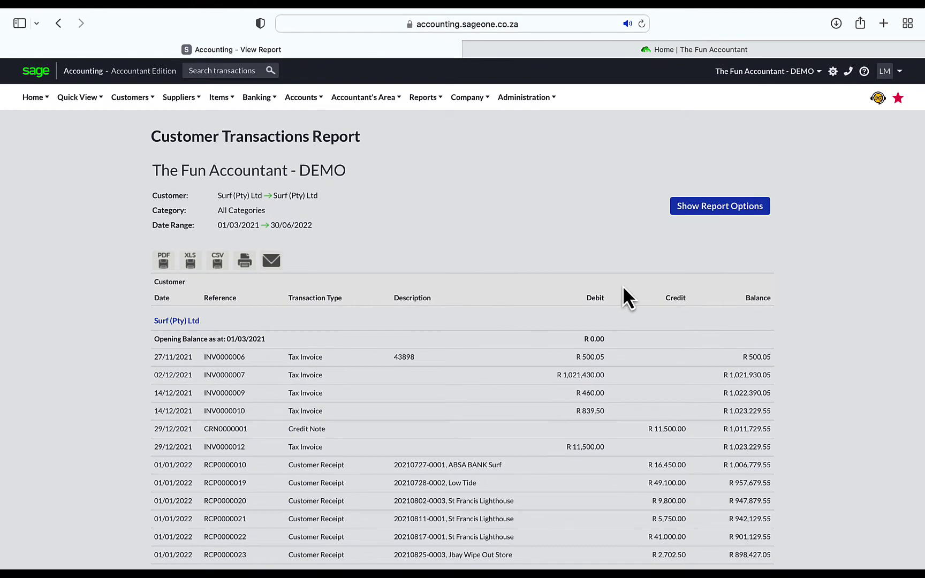
pyautogui.scroll(-5, 844, 264)
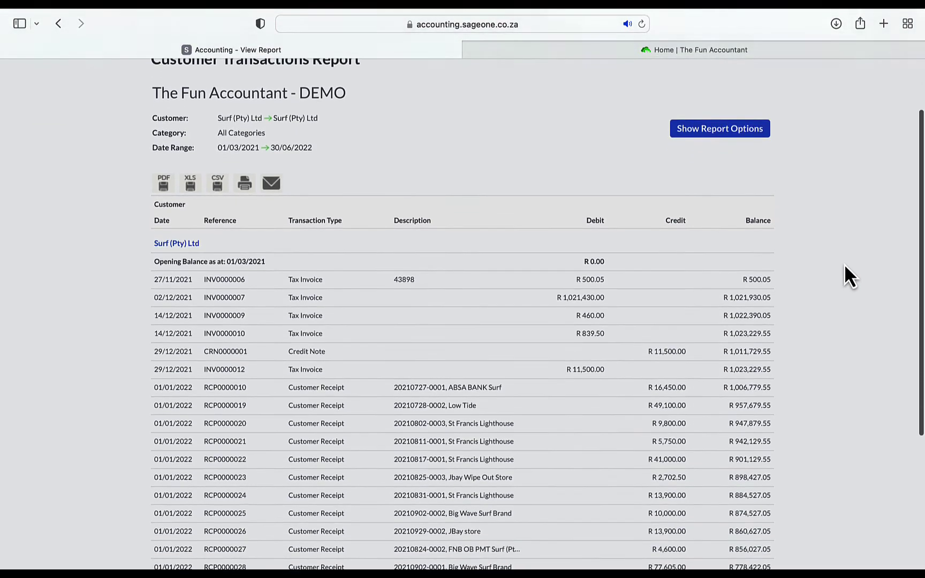
pyautogui.scroll(-6, 845, 264)
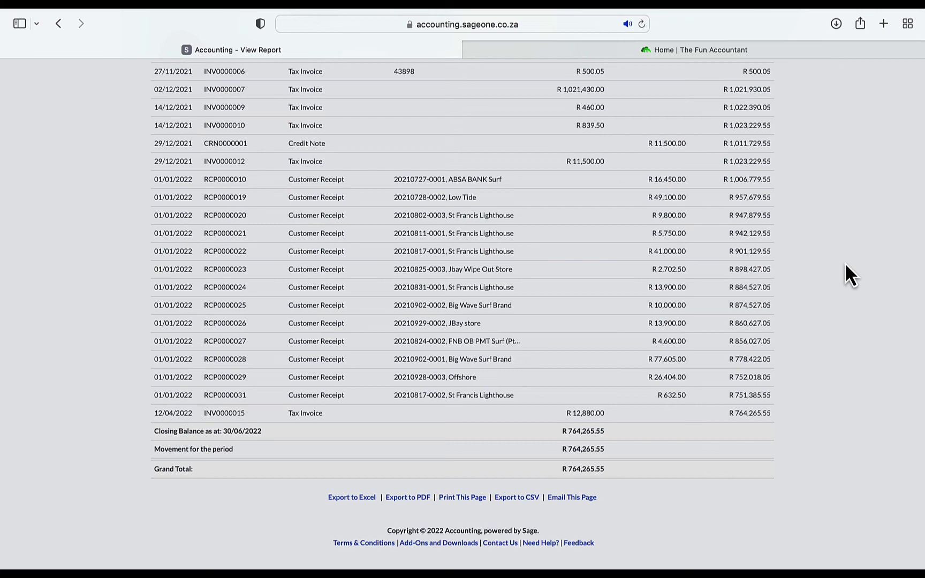
pyautogui.scroll(4, 845, 264)
pyautogui.scroll(6, 848, 277)
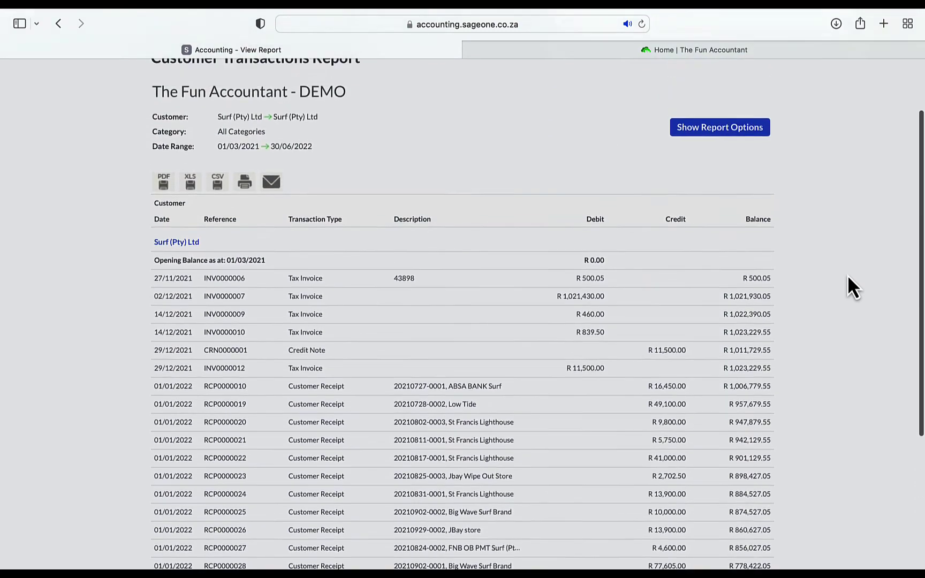
# Scroll through the Surf transactions to the R 764,265.55 Grand Total and back
pyautogui.scroll(-3, 848, 277)
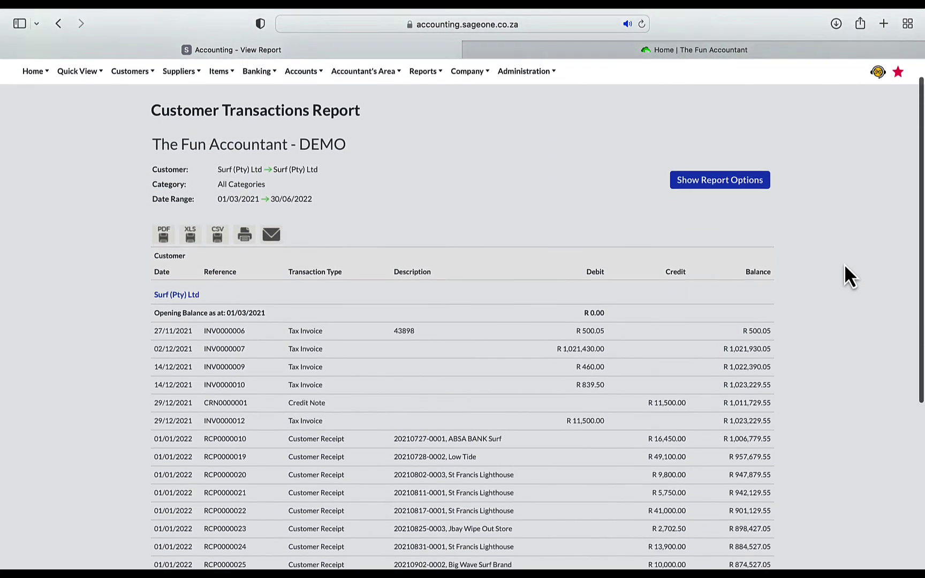
pyautogui.scroll(-2, 844, 264)
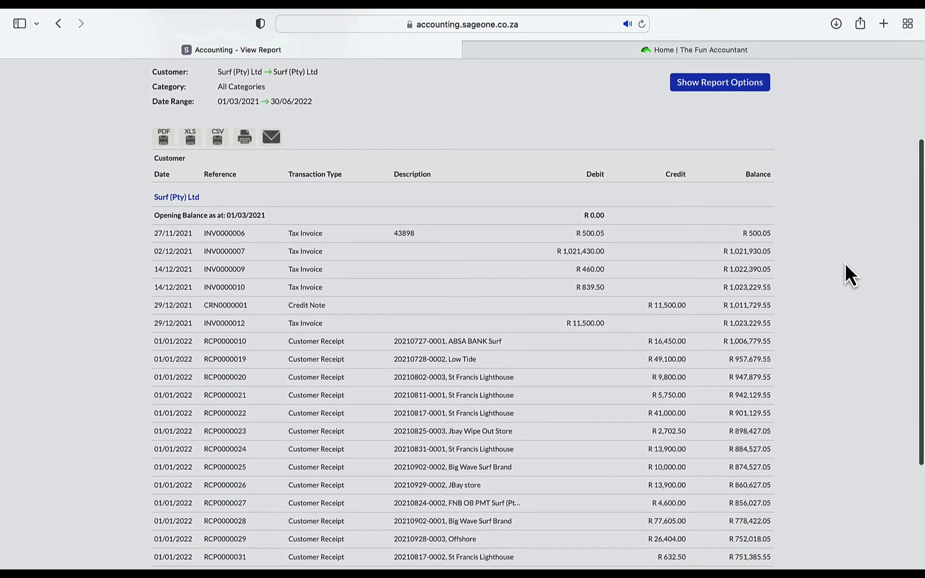
pyautogui.scroll(-2, 845, 263)
pyautogui.scroll(-5, 846, 266)
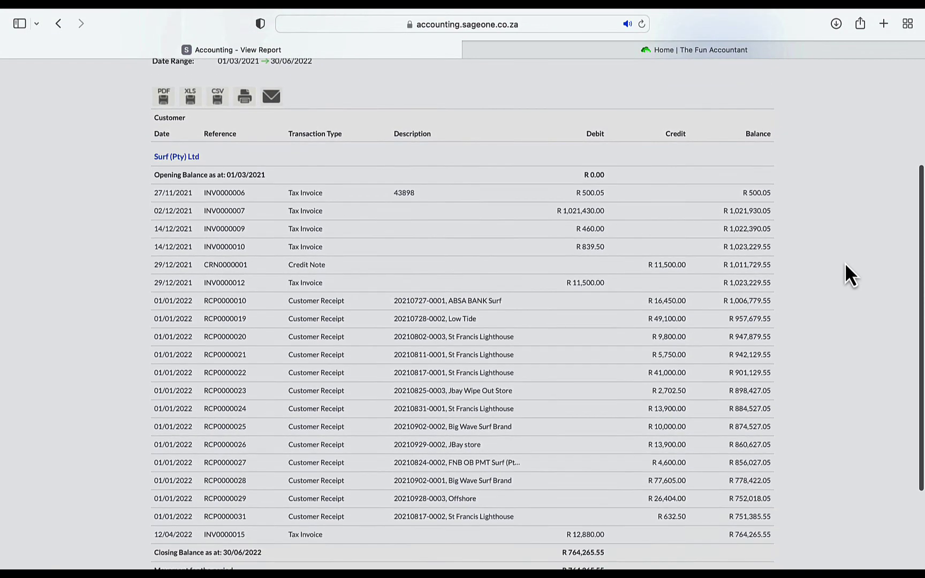
pyautogui.scroll(-1, 845, 263)
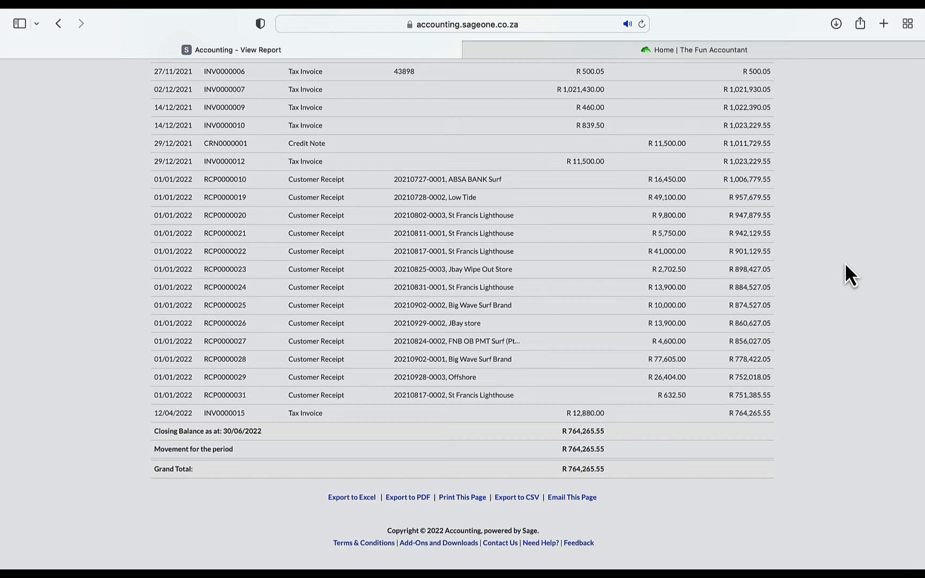
pyautogui.scroll(4, 846, 266)
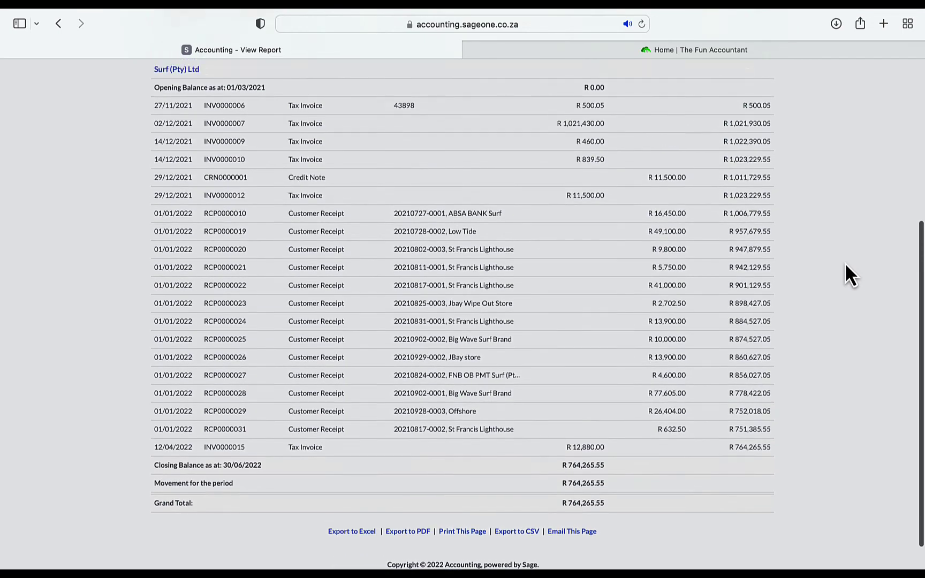
pyautogui.scroll(2, 849, 275)
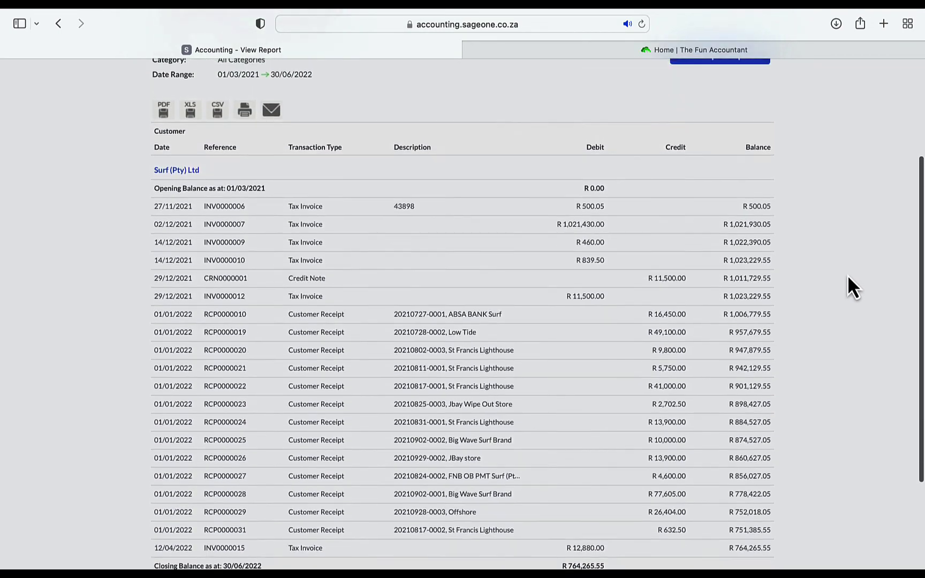
pyautogui.scroll(5, 848, 276)
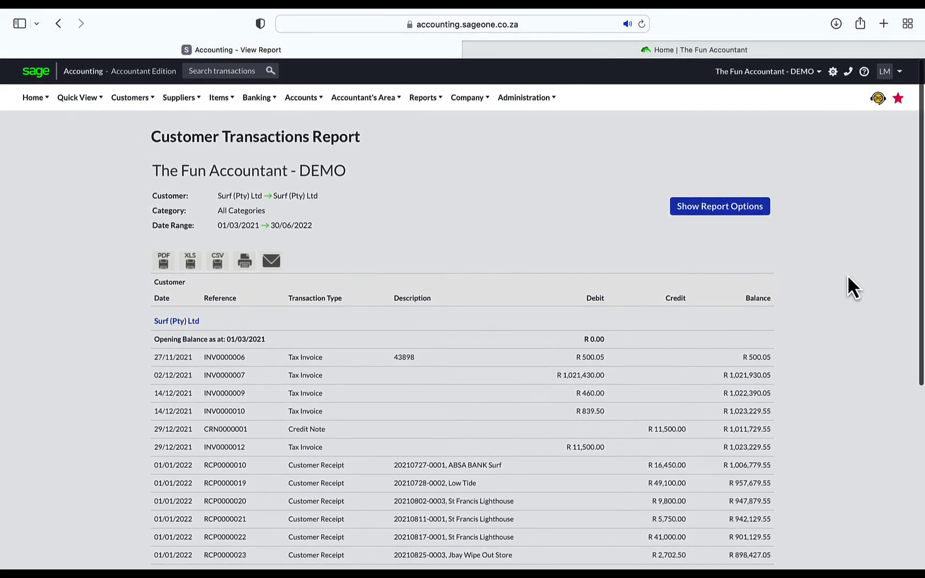
pyautogui.scroll(-1, 846, 271)
# Open the Customer Statement report and select customer Surf (Pty) Ltd
pyautogui.click(140, 98)
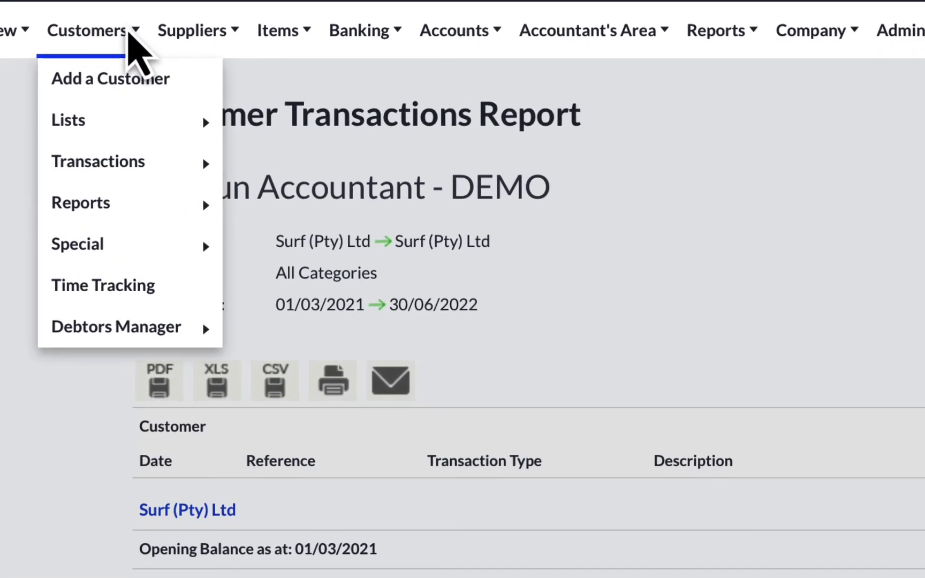
pyautogui.moveTo(132, 208)
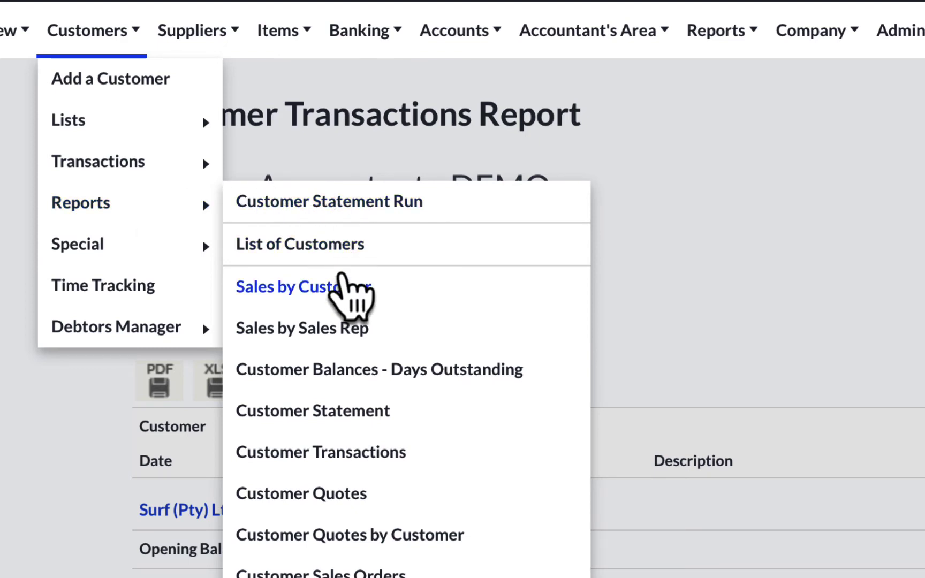
pyautogui.click(325, 405)
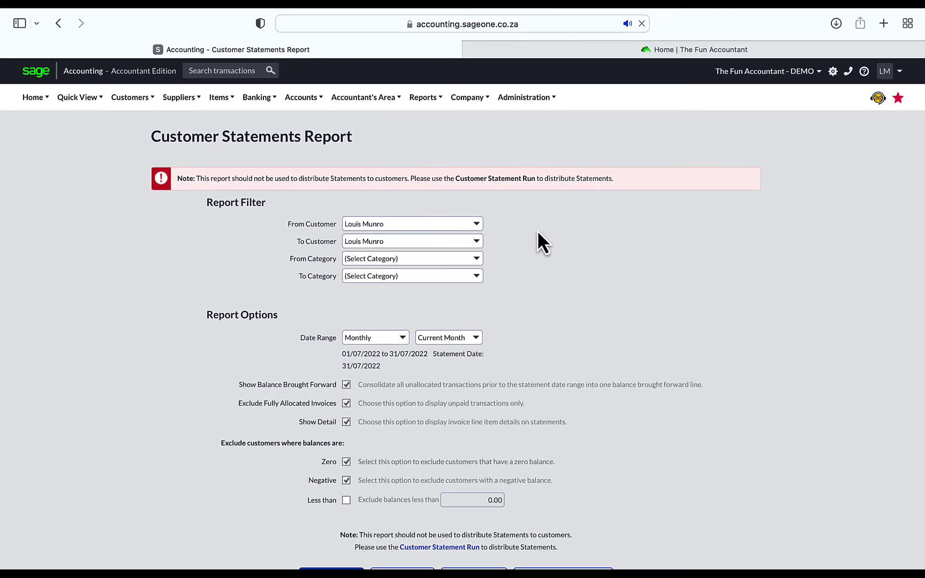
pyautogui.click(475, 226)
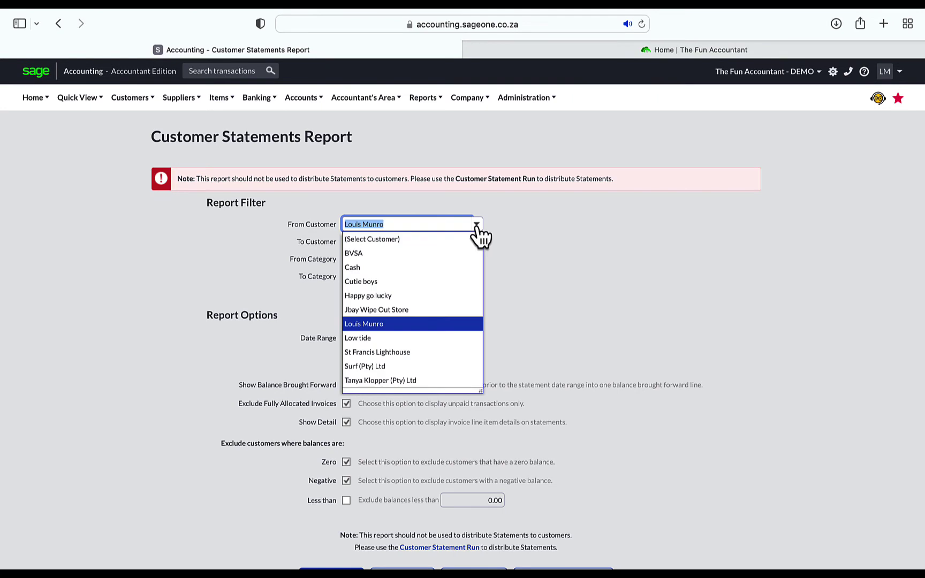
pyautogui.click(455, 369)
pyautogui.scroll(-2, 535, 321)
# Set custom dates 01/06/2022 to 30/06/2022 and generate the statement
pyautogui.click(378, 268)
pyautogui.click(369, 450)
pyautogui.click(499, 268)
pyautogui.click(443, 283)
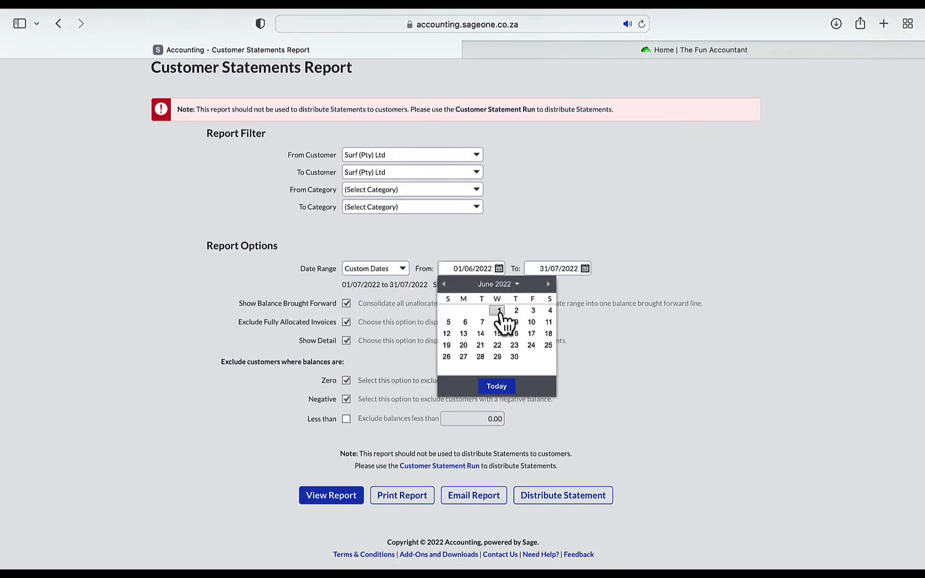
pyautogui.click(499, 310)
pyautogui.click(586, 268)
pyautogui.click(531, 283)
pyautogui.click(599, 358)
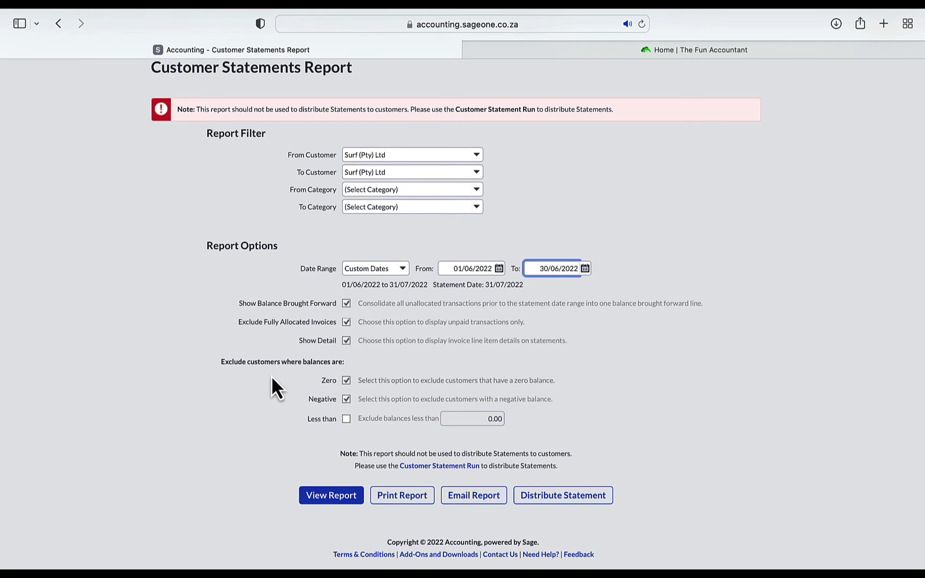
pyautogui.click(324, 496)
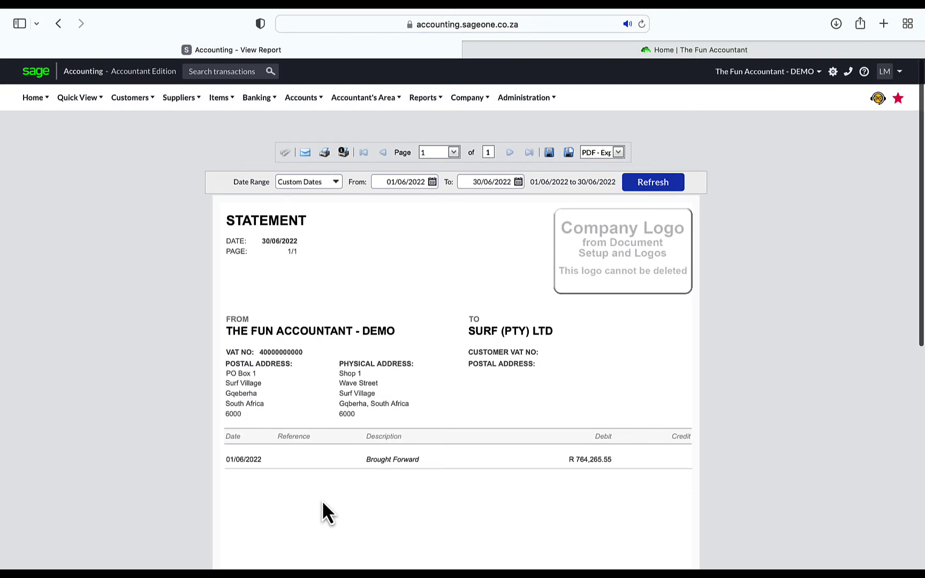
# Move the statement start date back to 01/11/2021, refresh, and review invoices and receipts
pyautogui.scroll(-3, 323, 504)
pyautogui.scroll(3, 323, 509)
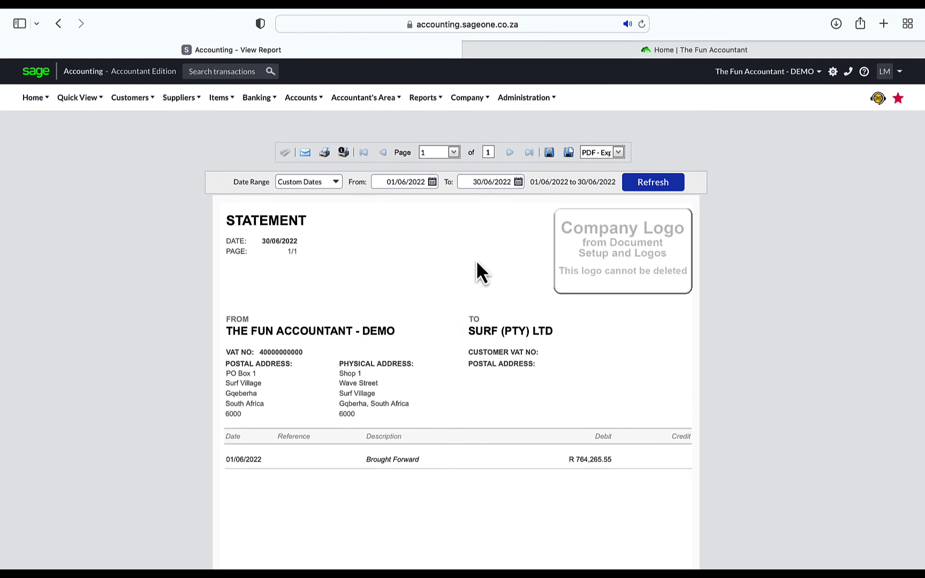
pyautogui.click(432, 182)
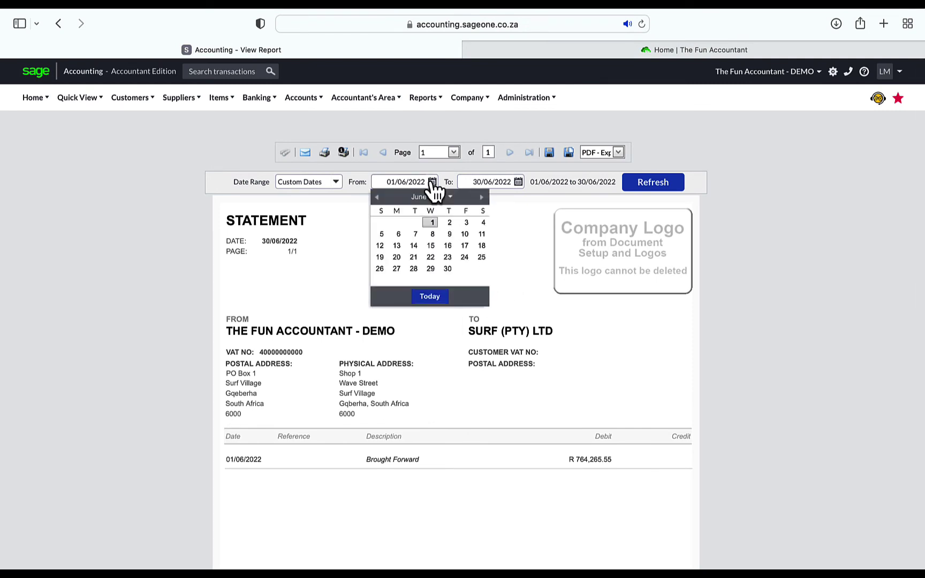
pyautogui.click(377, 197)
pyautogui.click(378, 198)
pyautogui.click(378, 197)
pyautogui.click(378, 198)
pyautogui.click(378, 198)
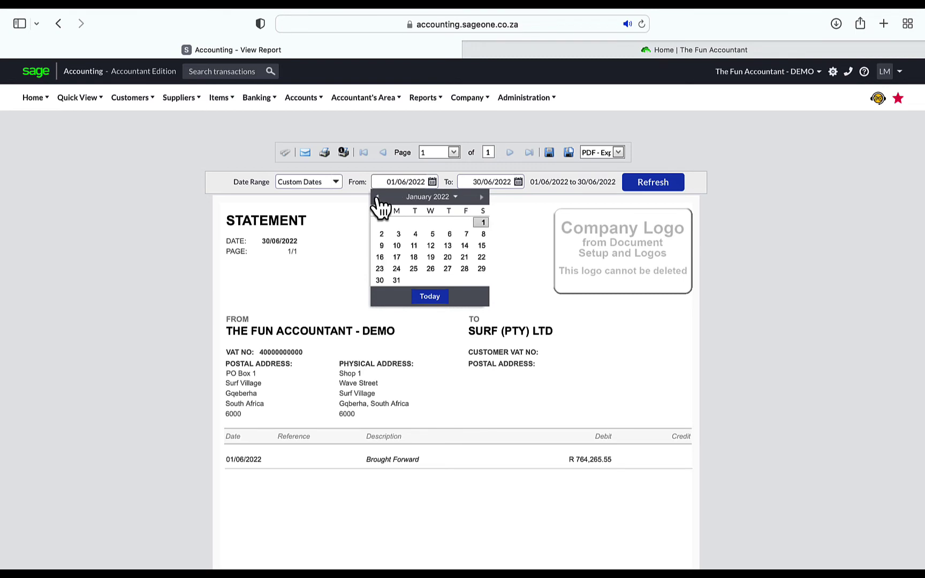
pyautogui.click(378, 197)
pyautogui.click(378, 197)
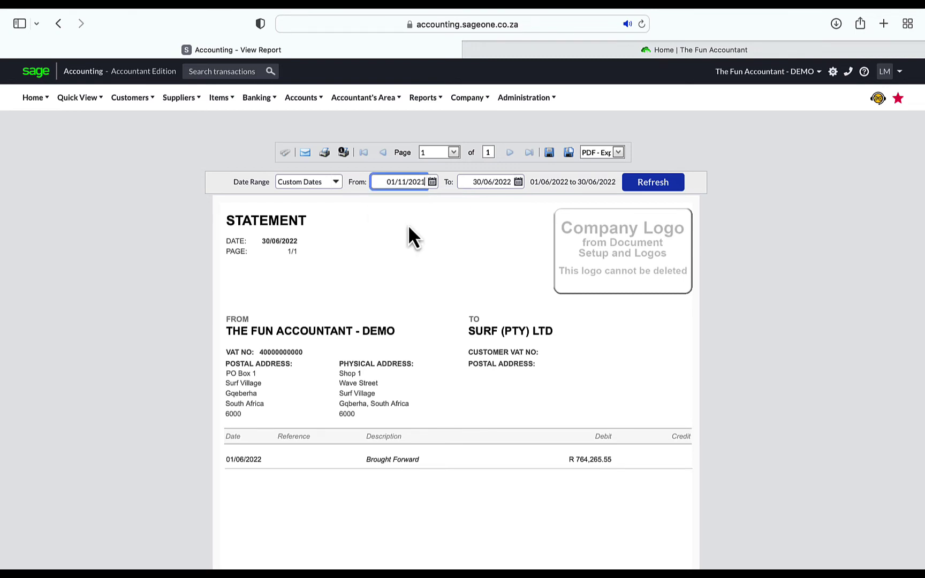
pyautogui.click(659, 185)
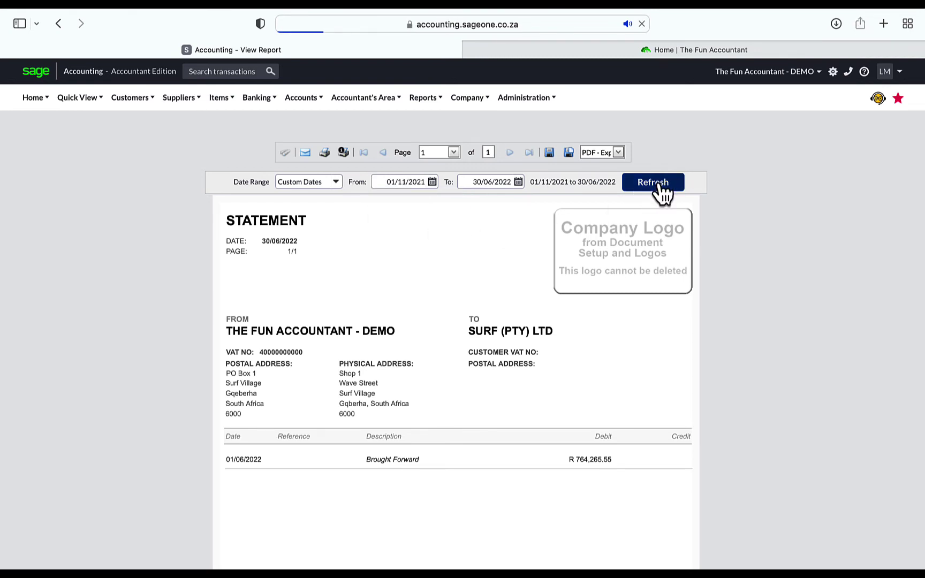
pyautogui.scroll(-3, 676, 435)
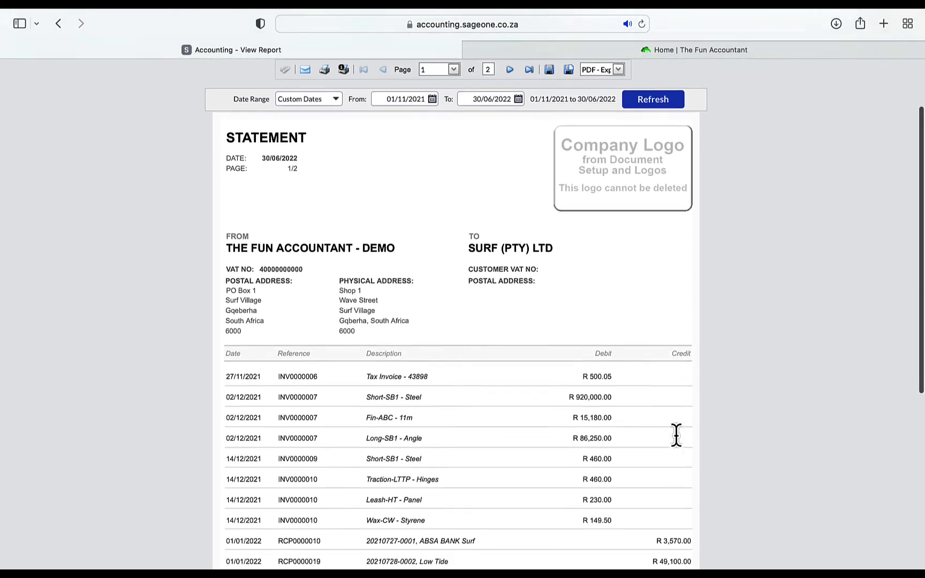
pyautogui.scroll(-10, 676, 435)
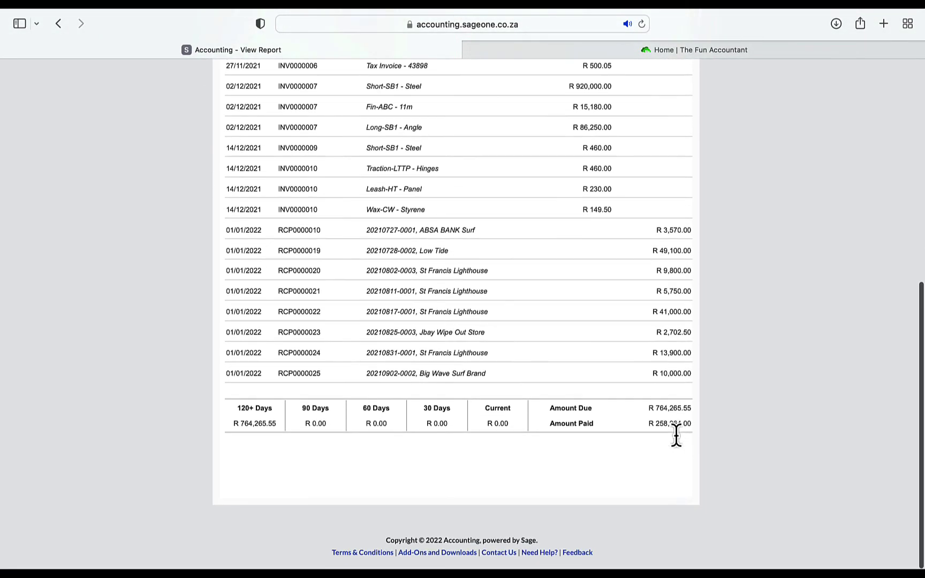
pyautogui.scroll(15, 799, 303)
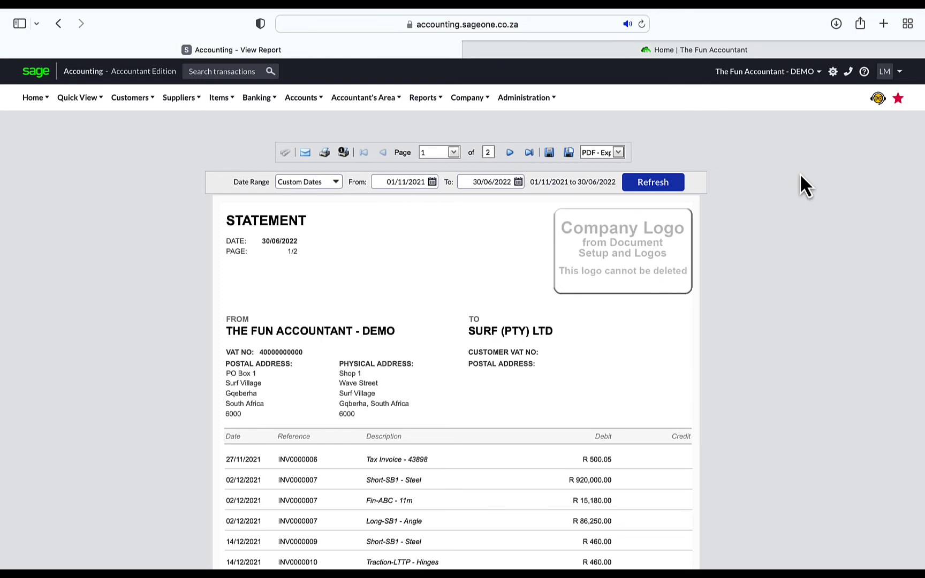
# Run the Days Outstanding report for all customers excluding zero balances, then reopen its options
pyautogui.click(138, 98)
pyautogui.moveTo(181, 178)
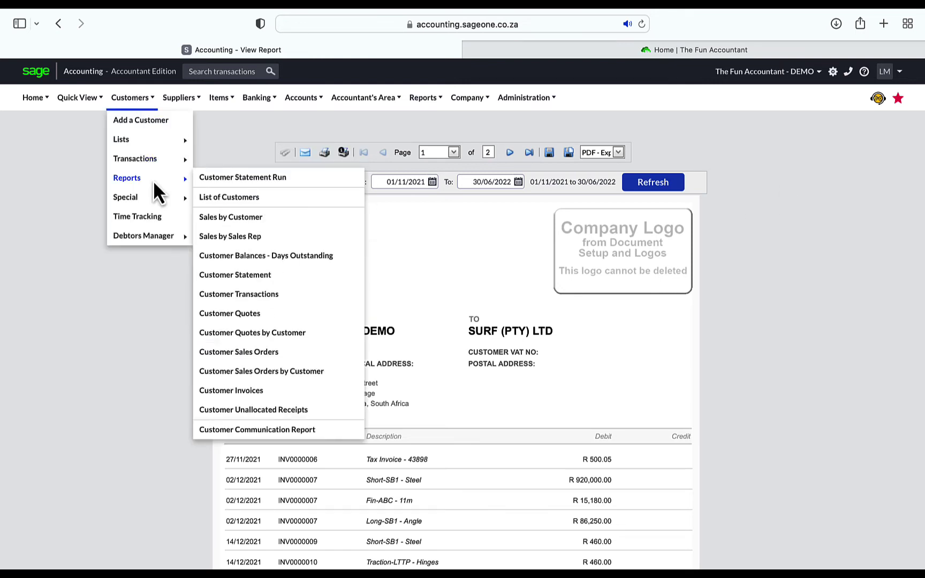
pyautogui.click(262, 260)
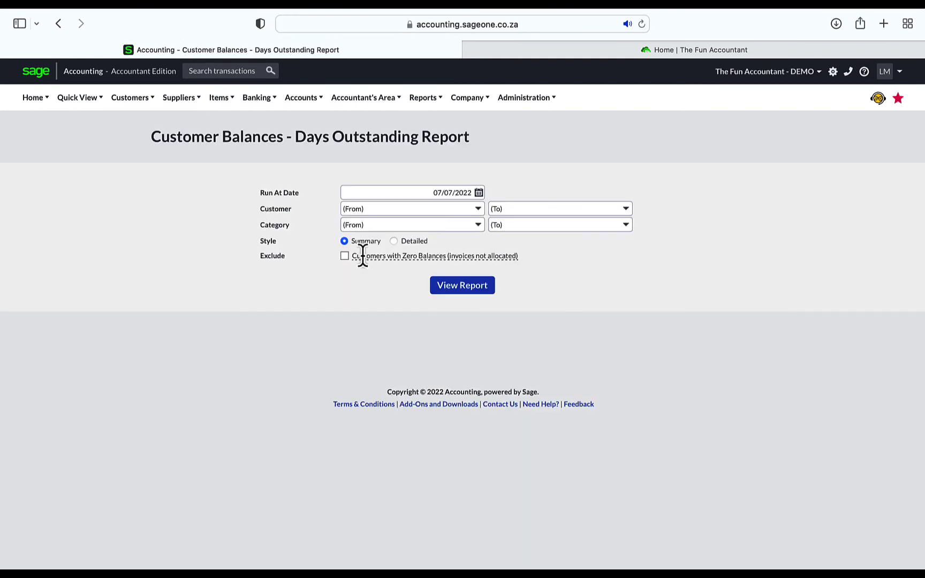
pyautogui.click(344, 256)
pyautogui.click(448, 289)
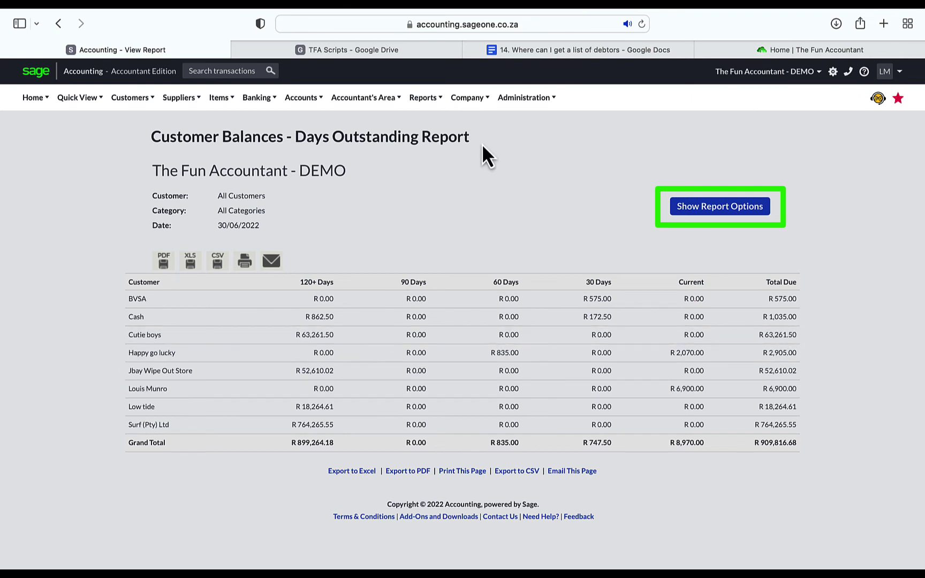
pyautogui.click(725, 214)
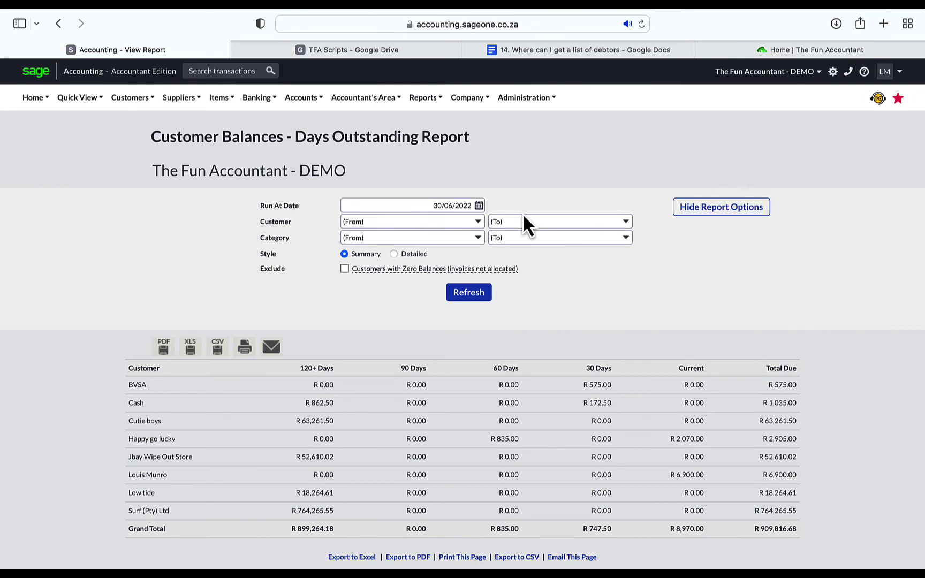
pyautogui.click(478, 205)
# Rerun the report at 07/07/2022 with zero-balance customers excluded
pyautogui.click(419, 260)
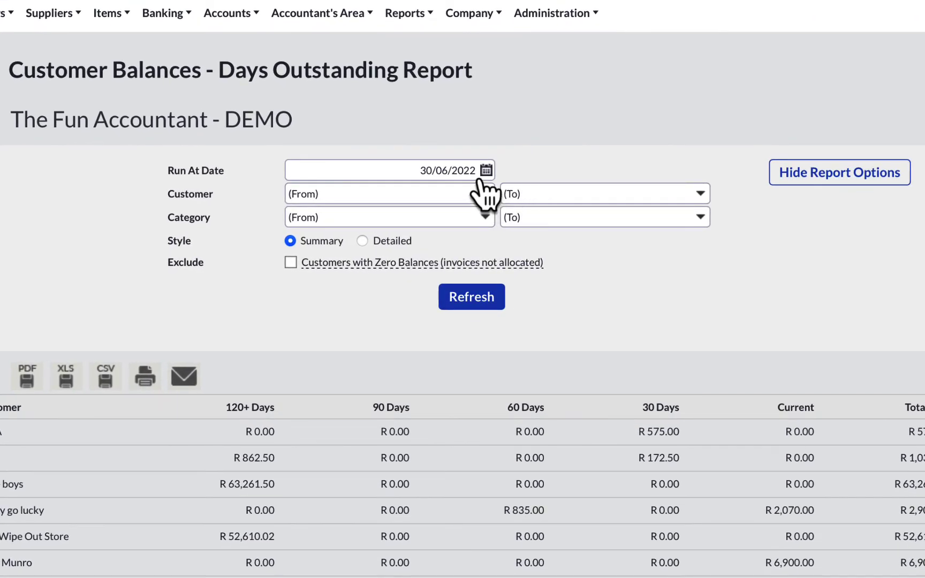
pyautogui.click(486, 171)
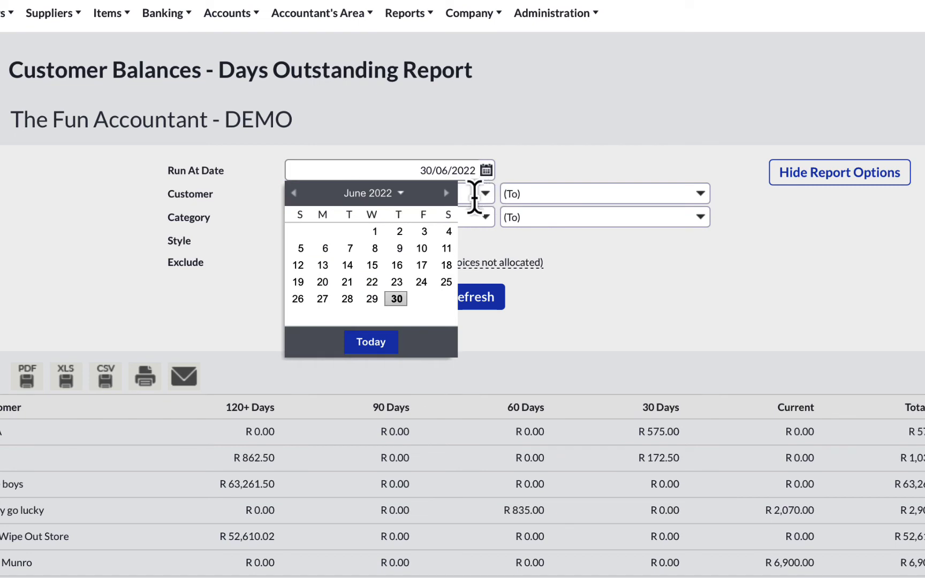
pyautogui.click(447, 194)
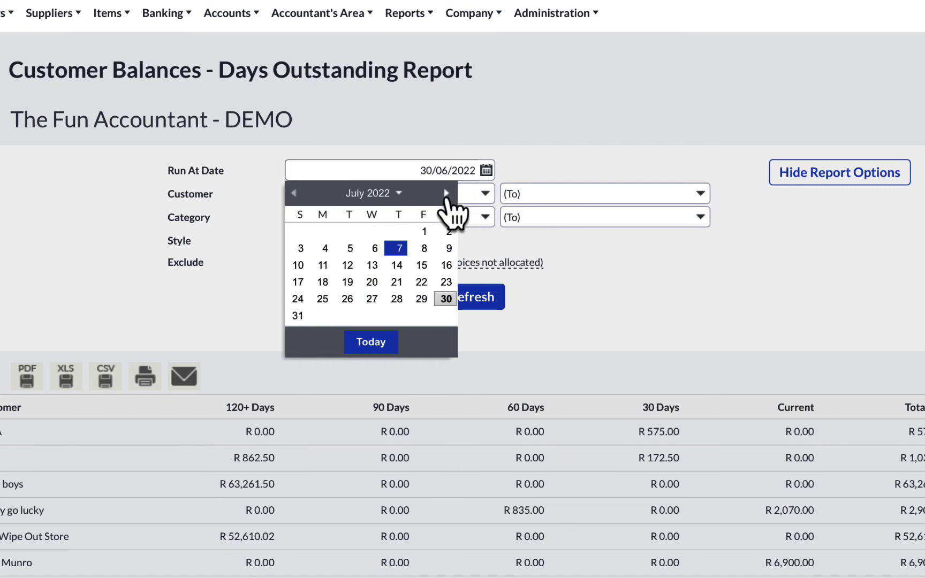
pyautogui.click(398, 250)
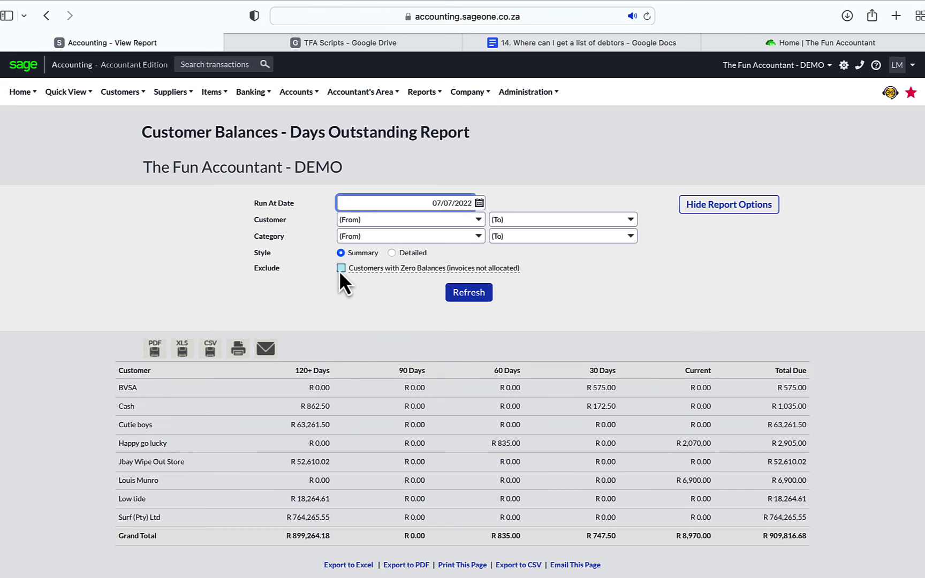
pyautogui.click(341, 269)
pyautogui.click(475, 292)
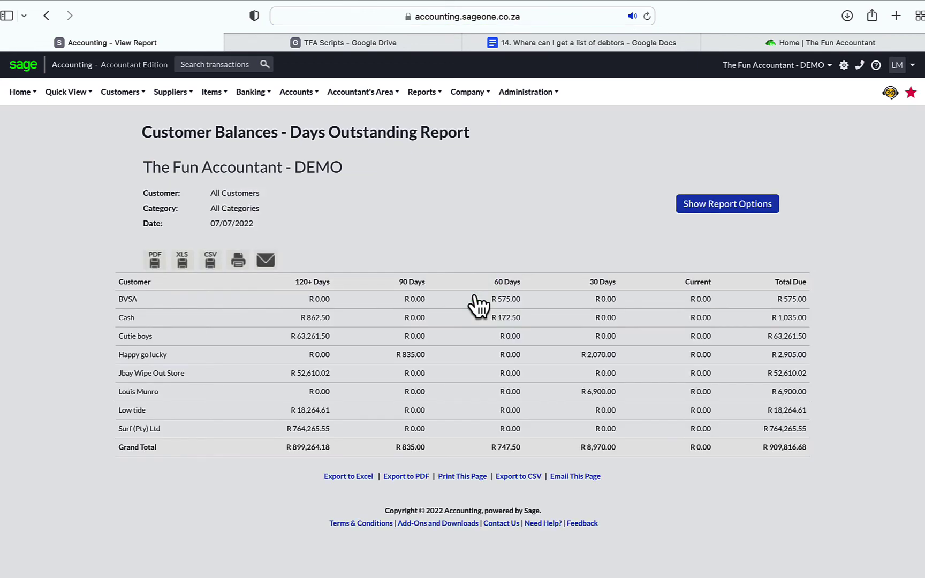
# Restrict the report to customer Surf (Pty) Ltd and refresh it
pyautogui.click(706, 206)
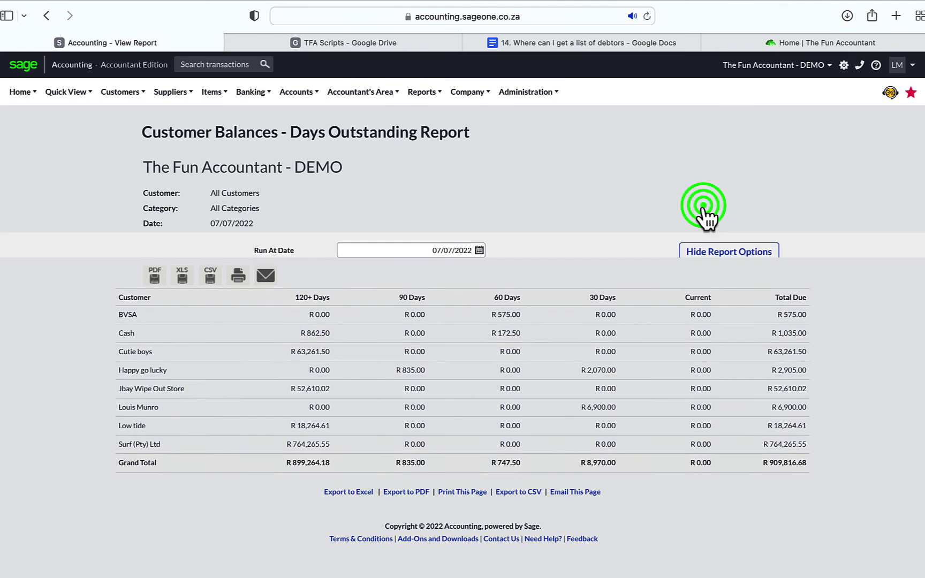
pyautogui.click(481, 218)
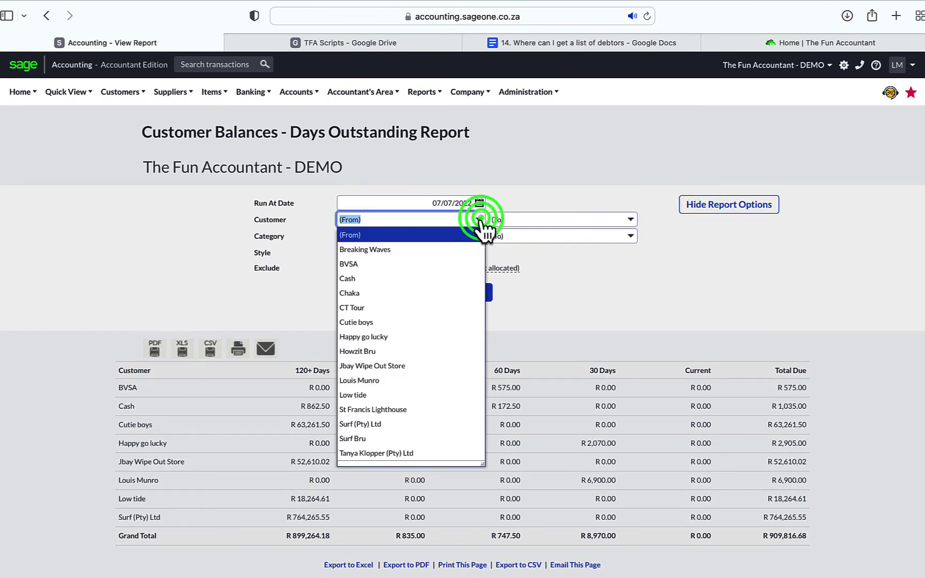
pyautogui.write('sur')
pyautogui.click(438, 235)
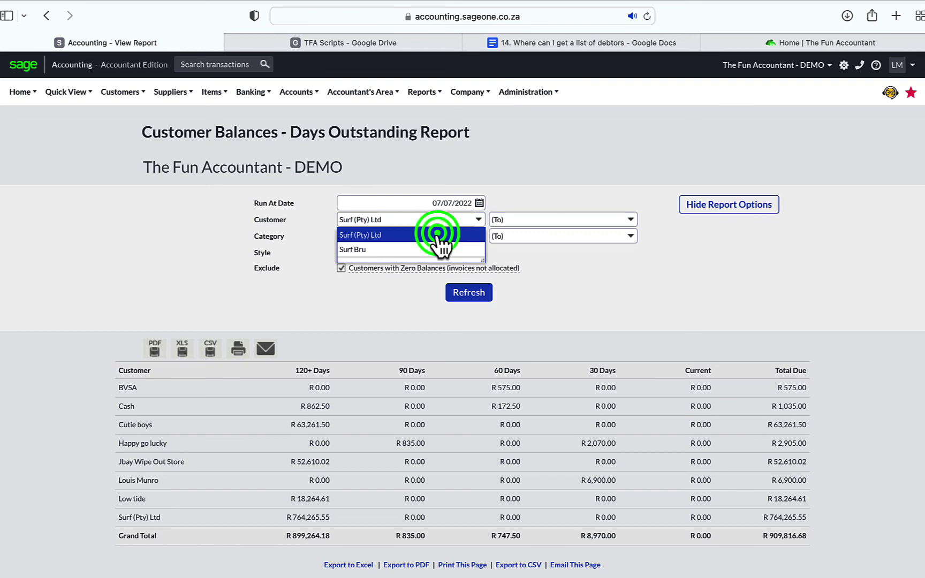
pyautogui.click(481, 294)
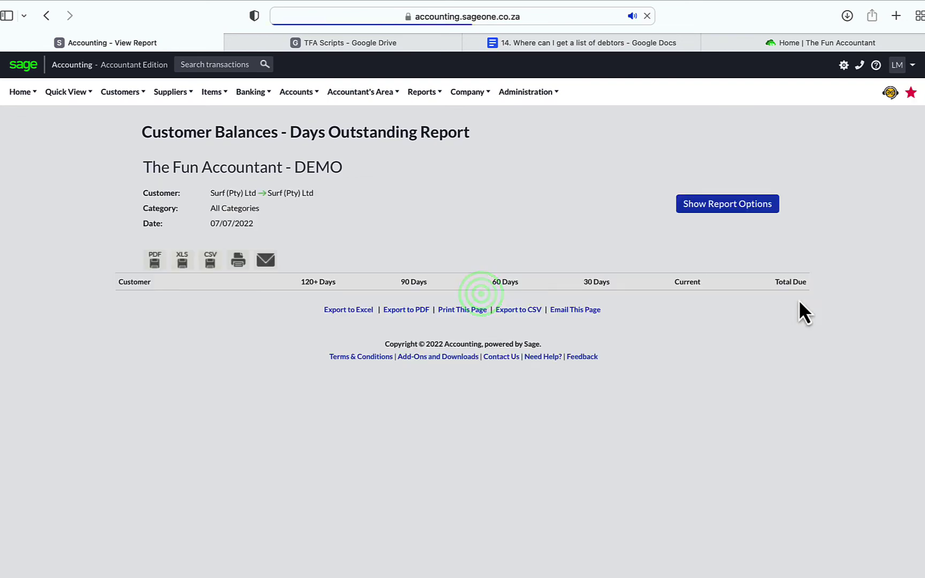